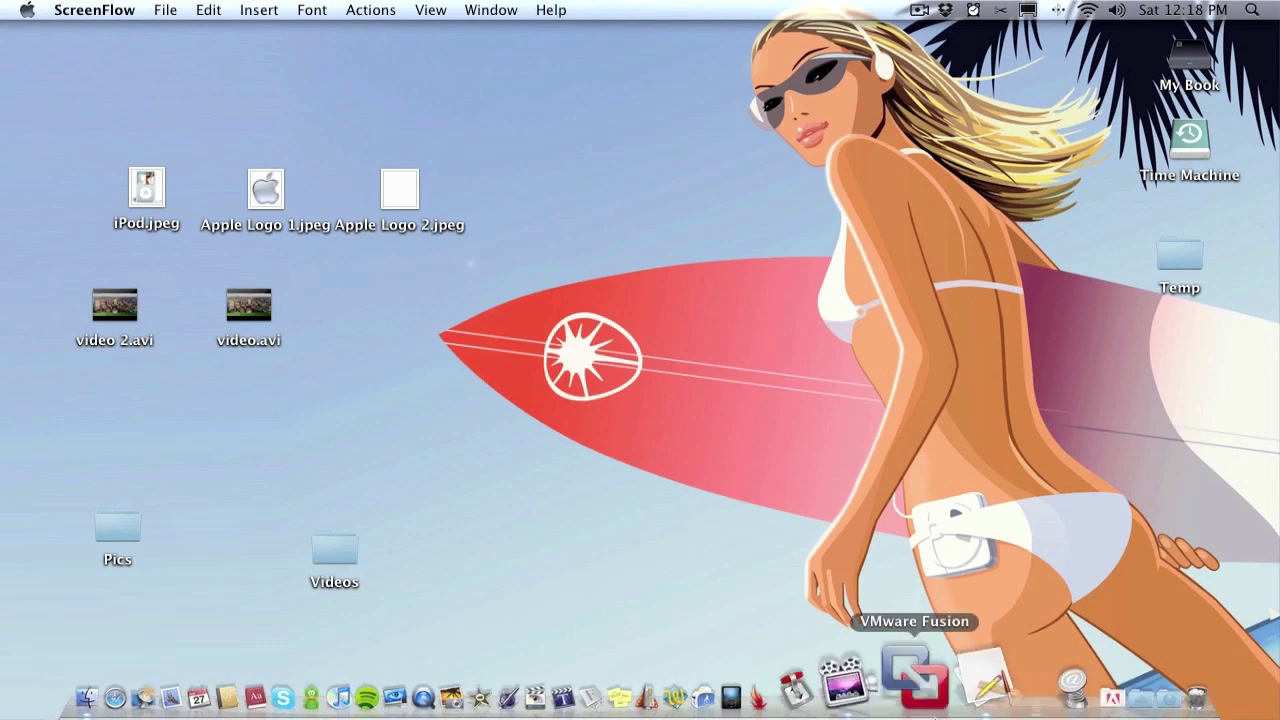
# Open SmartShuno and move its window clear of the files on the desktop
pyautogui.click(958, 688)
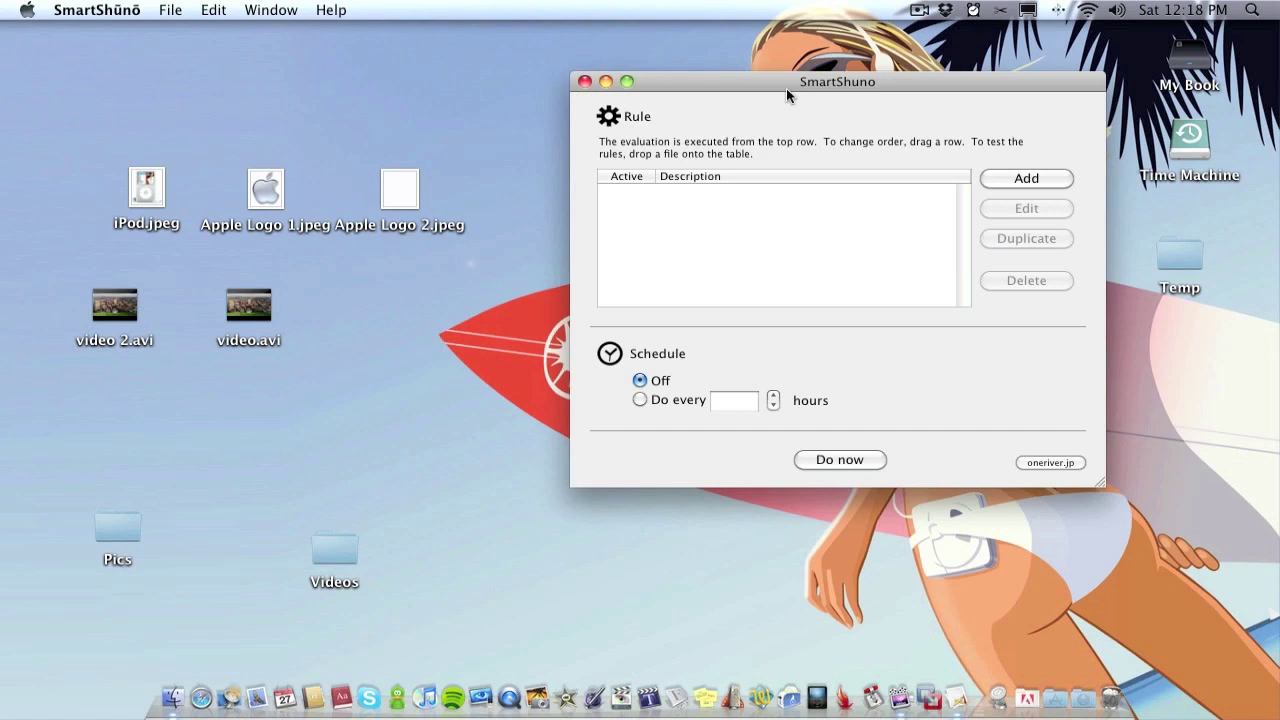
pyautogui.moveTo(786, 88); pyautogui.dragTo(798, 68)
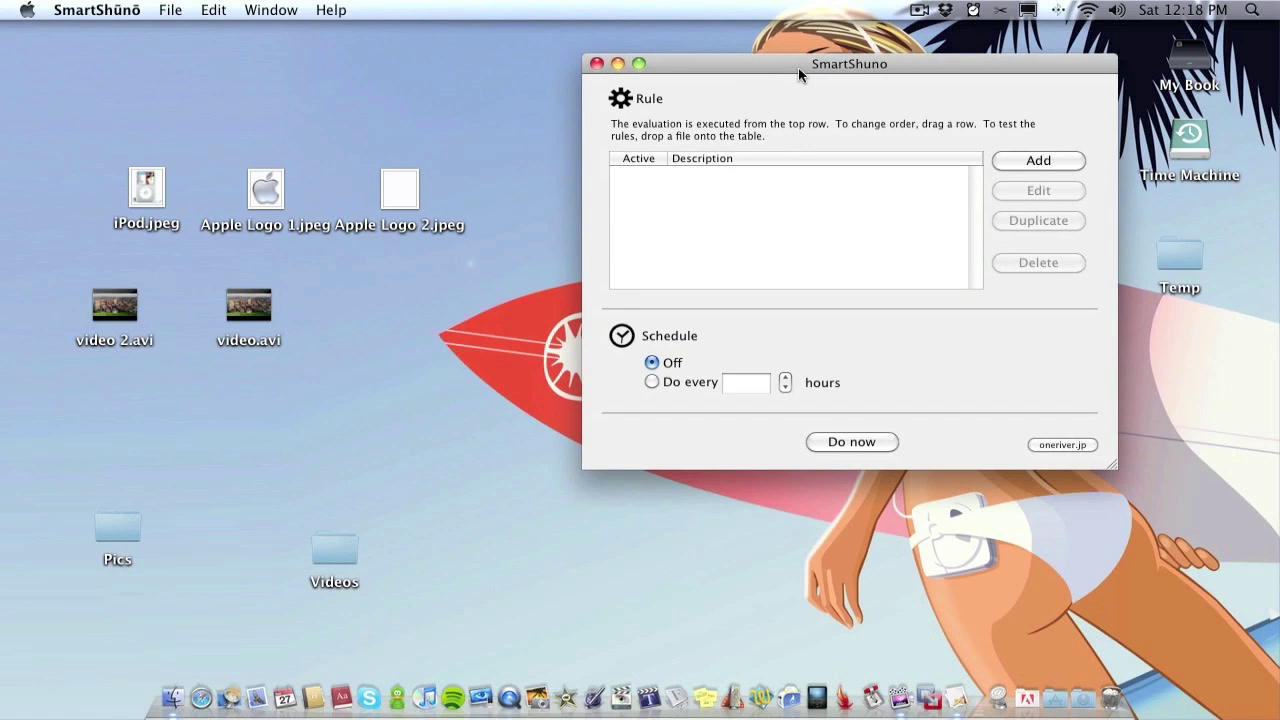
pyautogui.moveTo(798, 67); pyautogui.dragTo(824, 49)
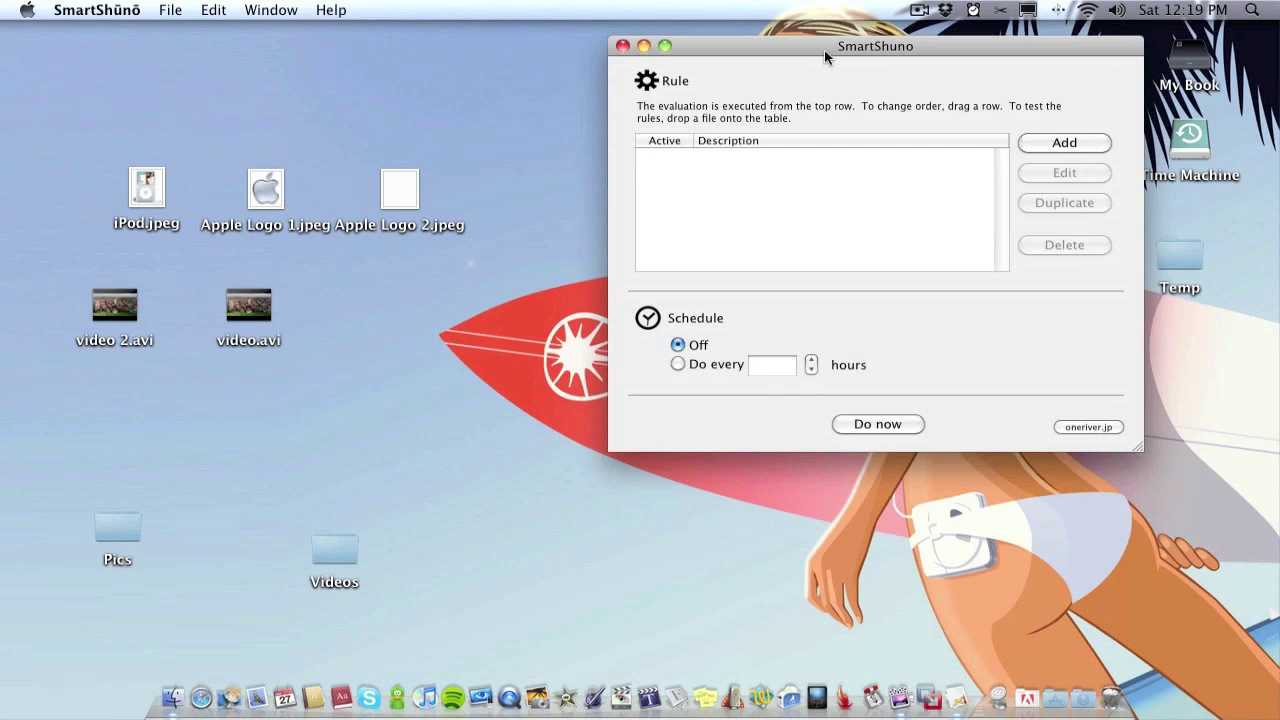
# Reposition the Pics and Videos folders on the desktop, spacing them apart below the AVI files
pyautogui.moveTo(485, 133); pyautogui.dragTo(100, 270)
pyautogui.moveTo(29, 375); pyautogui.dragTo(258, 318)
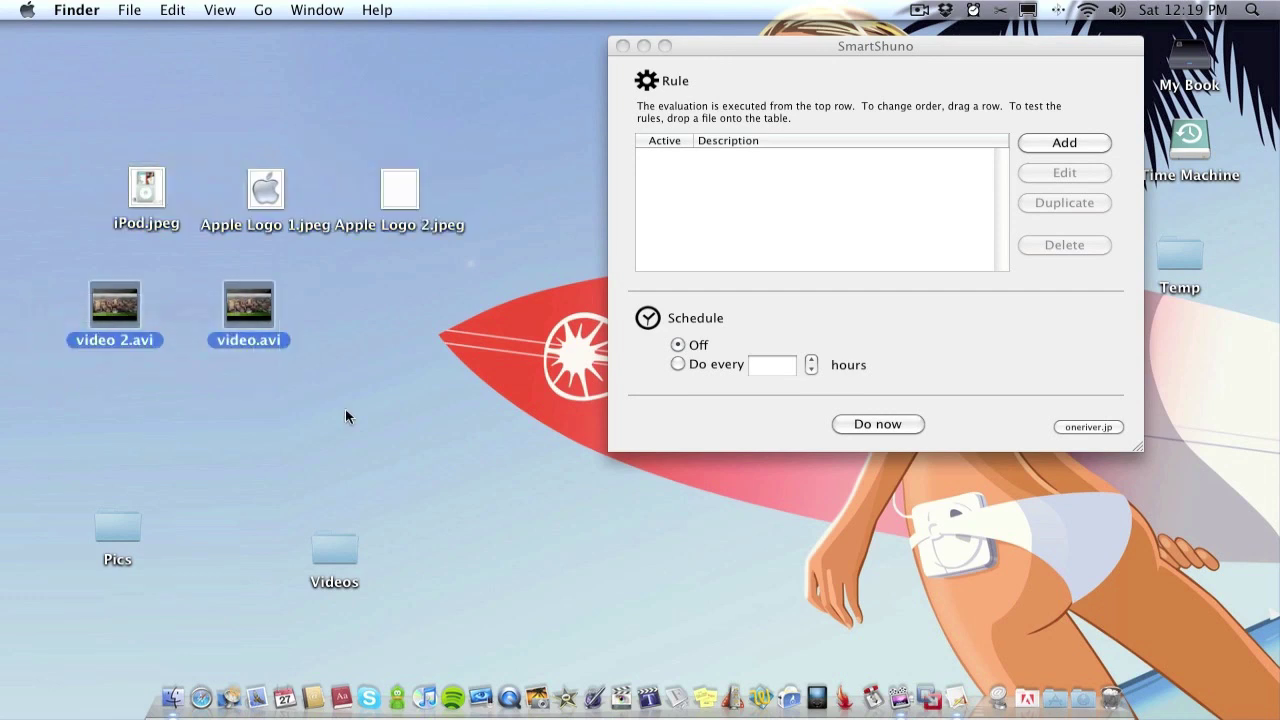
pyautogui.click(411, 365)
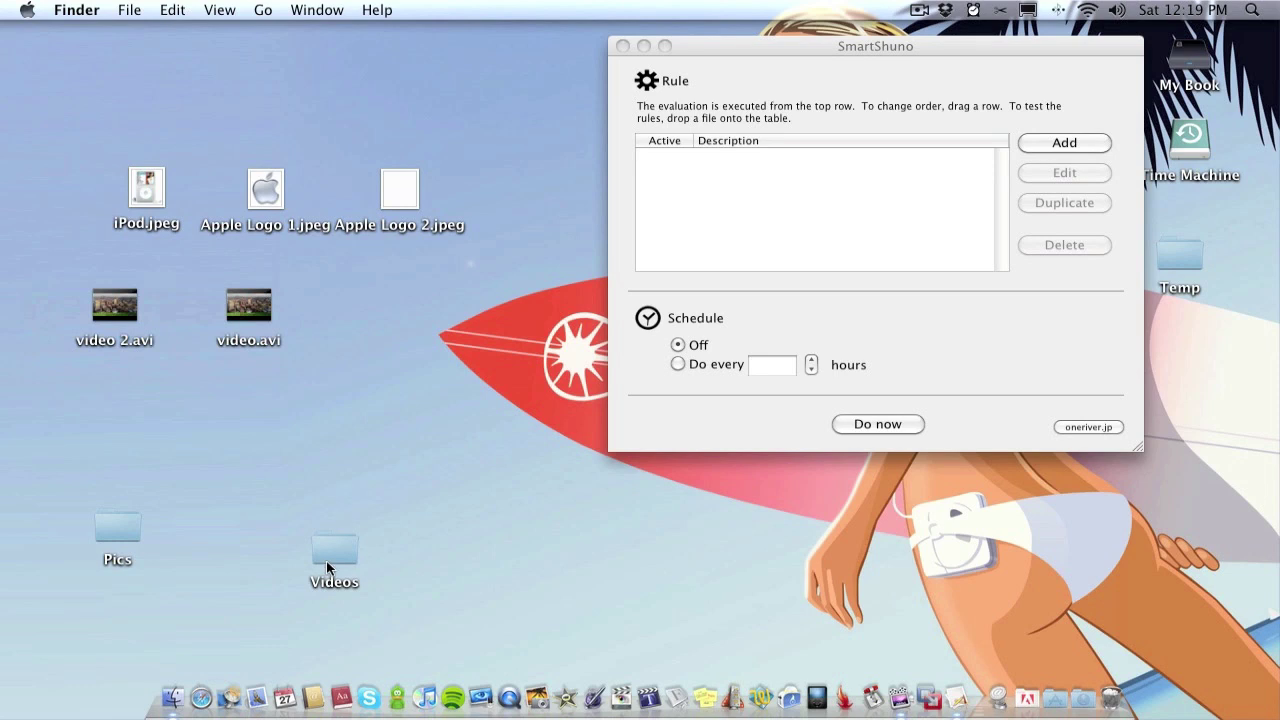
pyautogui.moveTo(326, 567); pyautogui.dragTo(412, 522)
pyautogui.moveTo(97, 530); pyautogui.dragTo(108, 484)
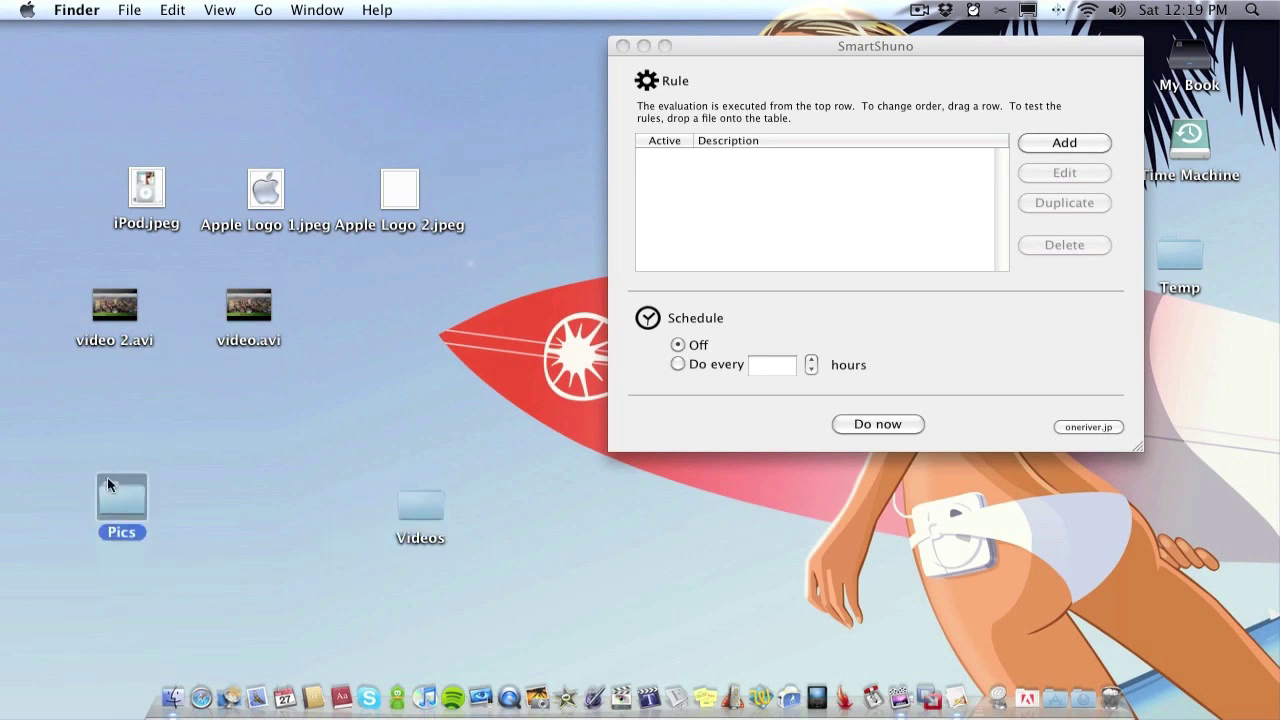
pyautogui.moveTo(468, 170); pyautogui.dragTo(120, 235)
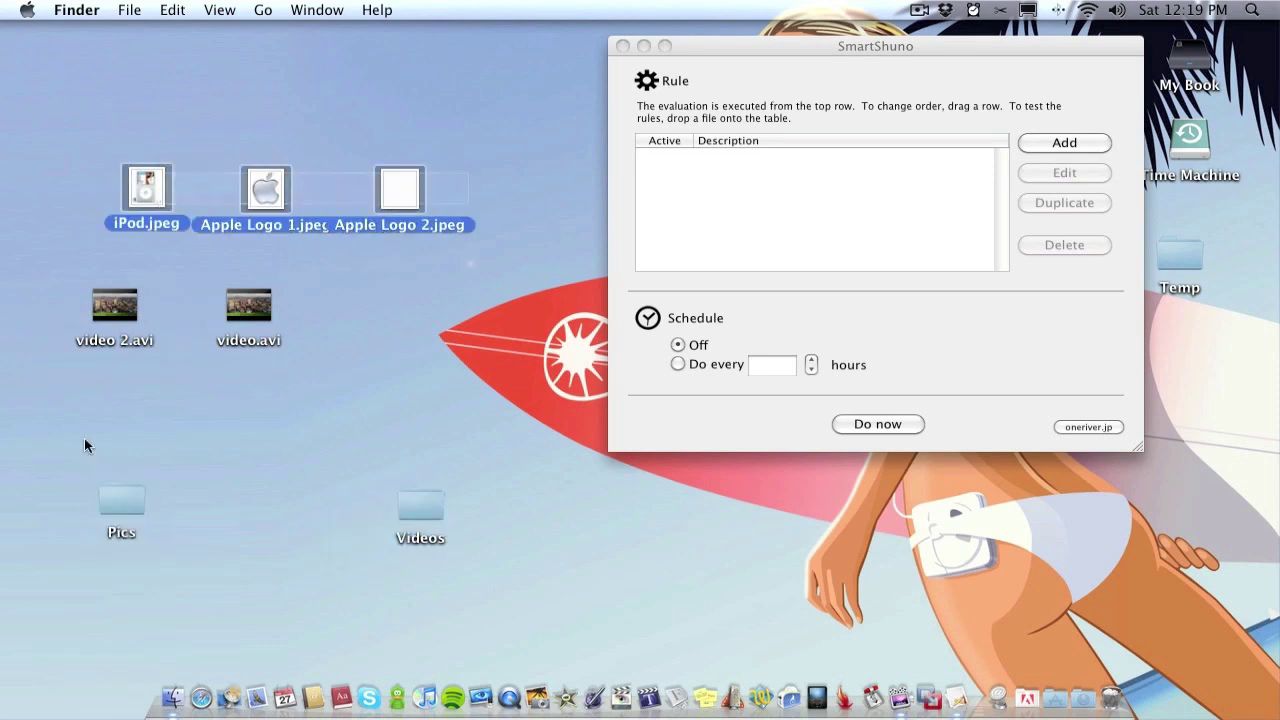
pyautogui.moveTo(338, 390); pyautogui.dragTo(125, 304)
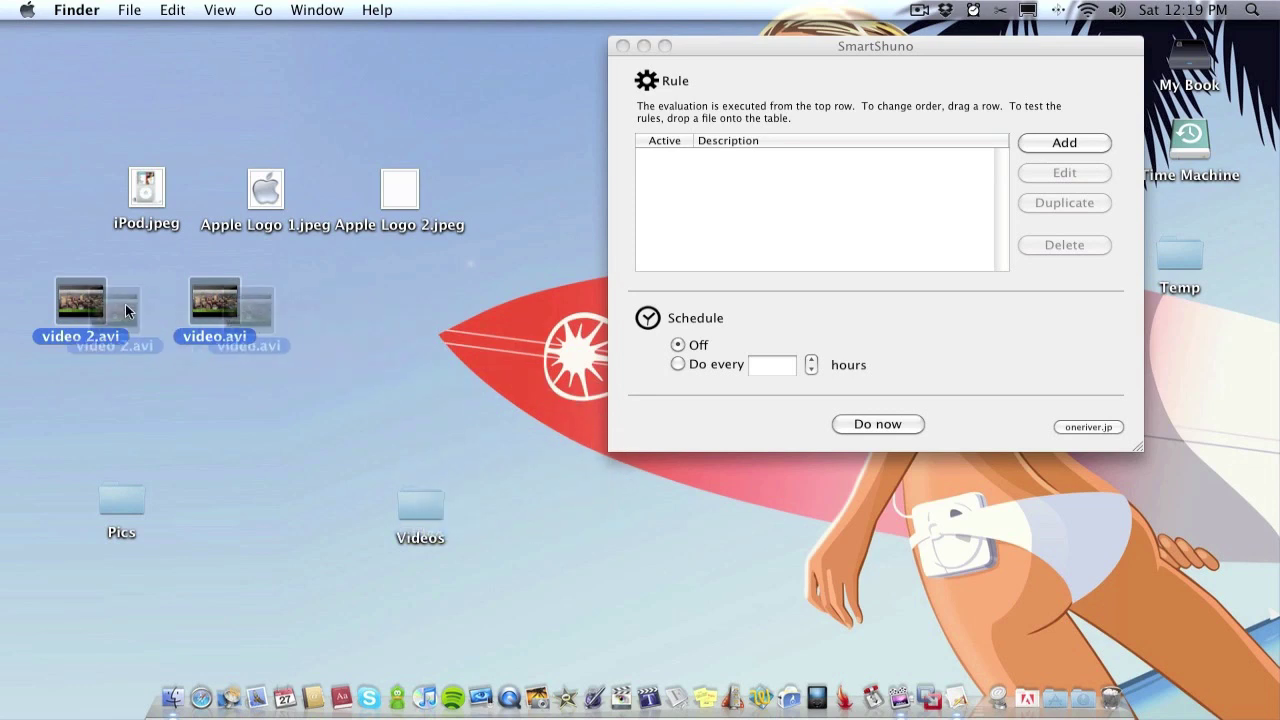
pyautogui.click(339, 370)
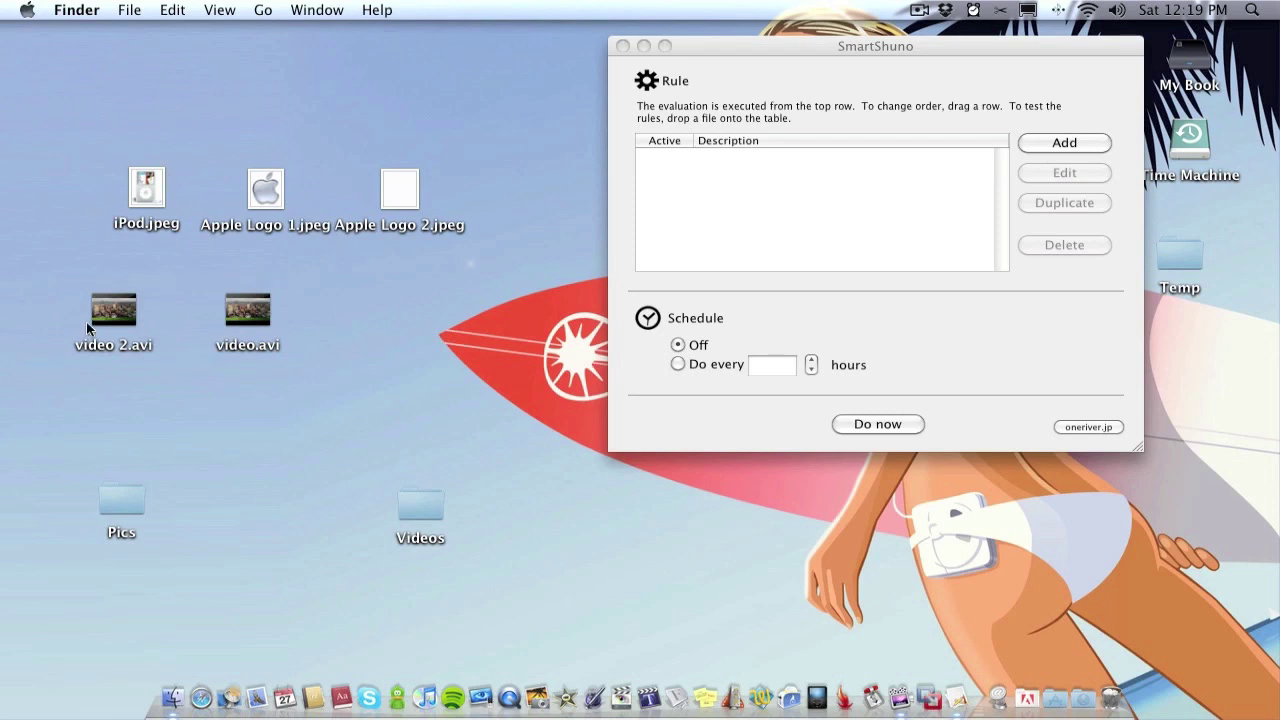
pyautogui.click(141, 514)
pyautogui.click(436, 516)
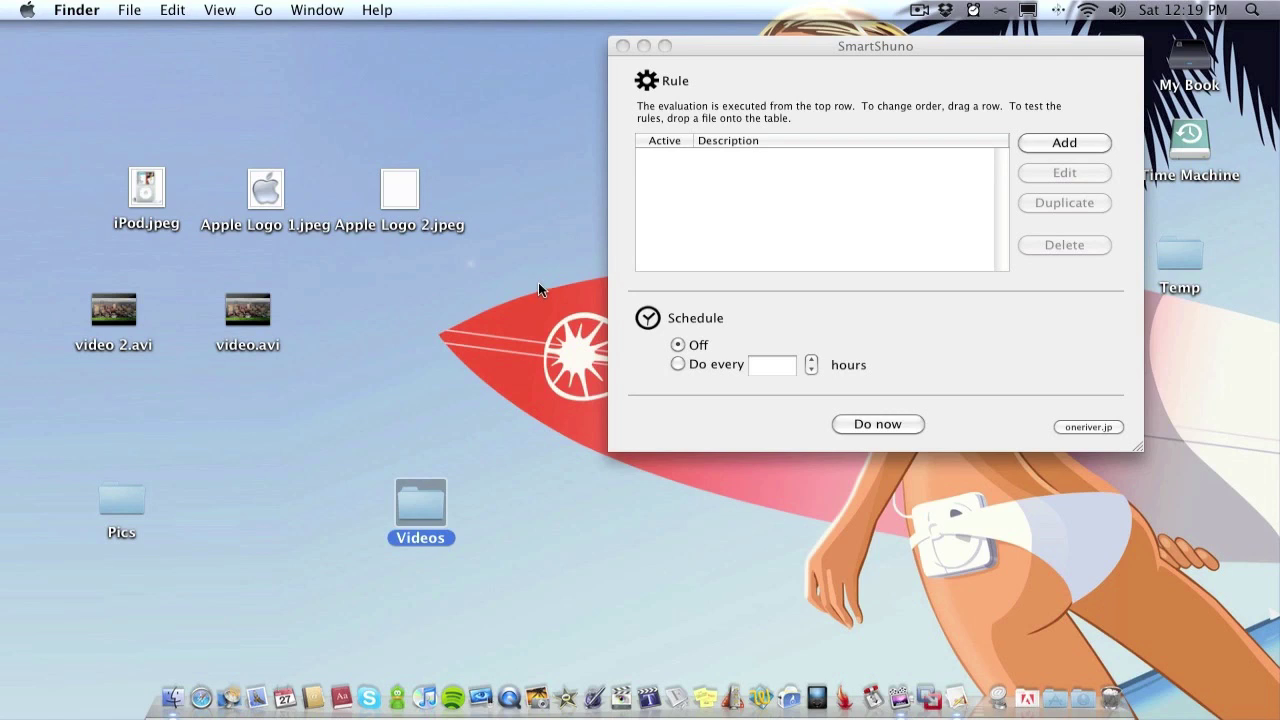
# Add a SmartShuno rule described as Pictures with the Desktop as its target folder
pyautogui.click(941, 113)
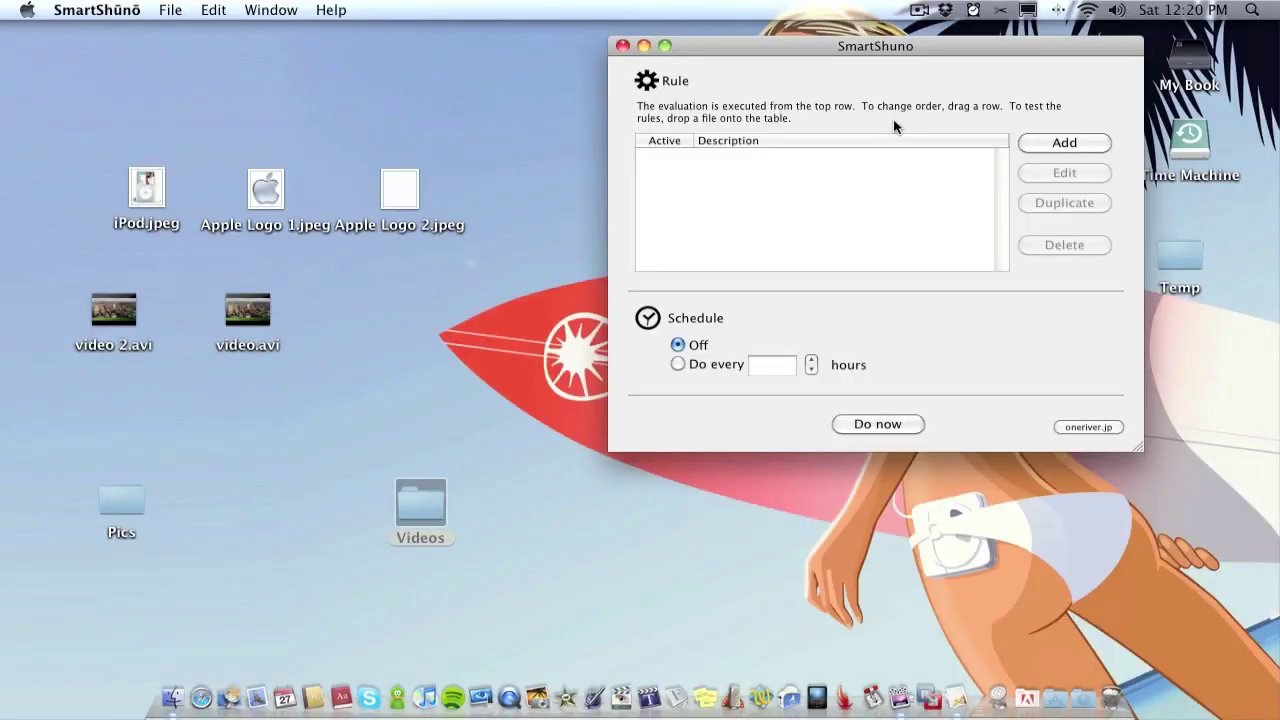
pyautogui.moveTo(903, 48); pyautogui.dragTo(871, 74)
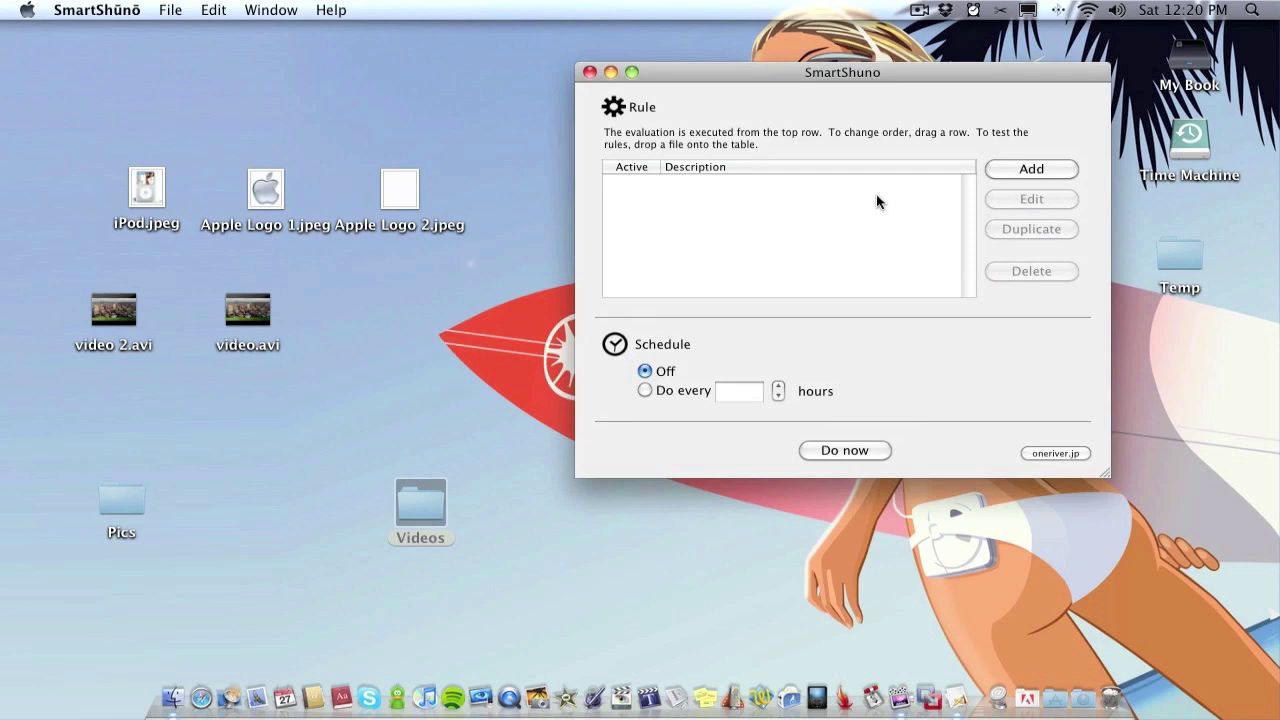
pyautogui.click(1055, 172)
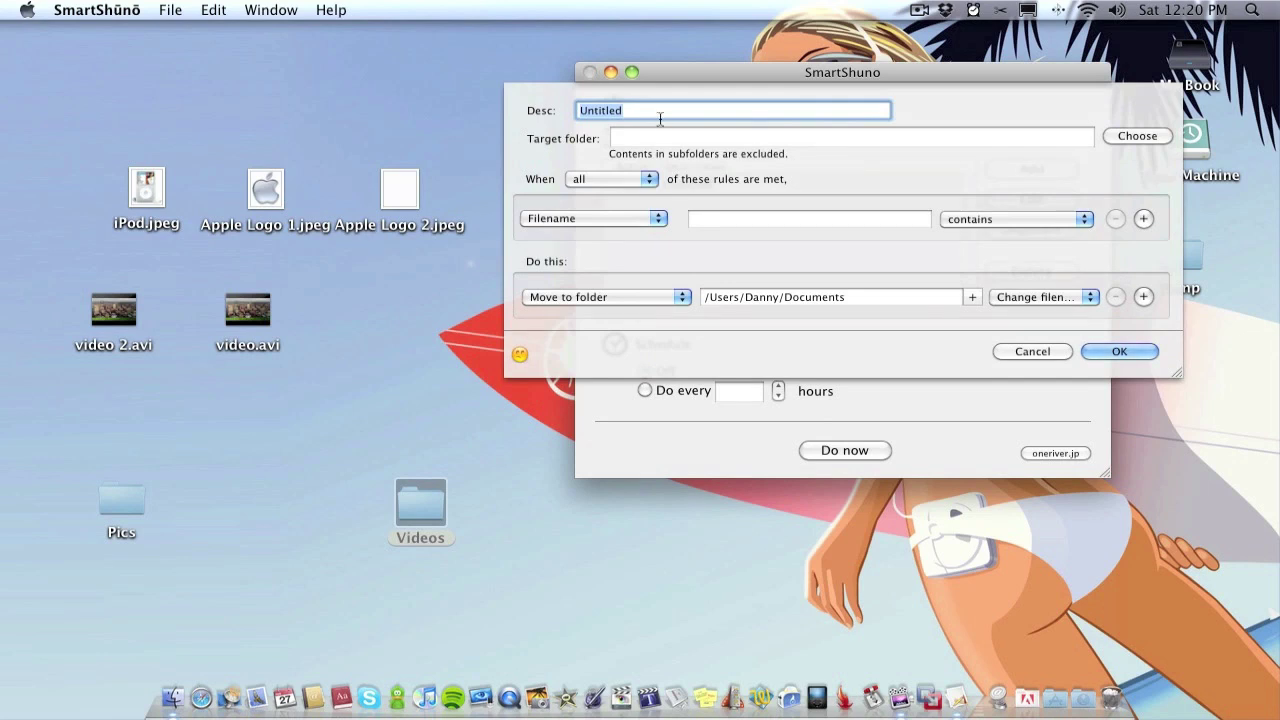
pyautogui.write('Pictures')
pyautogui.click(662, 136)
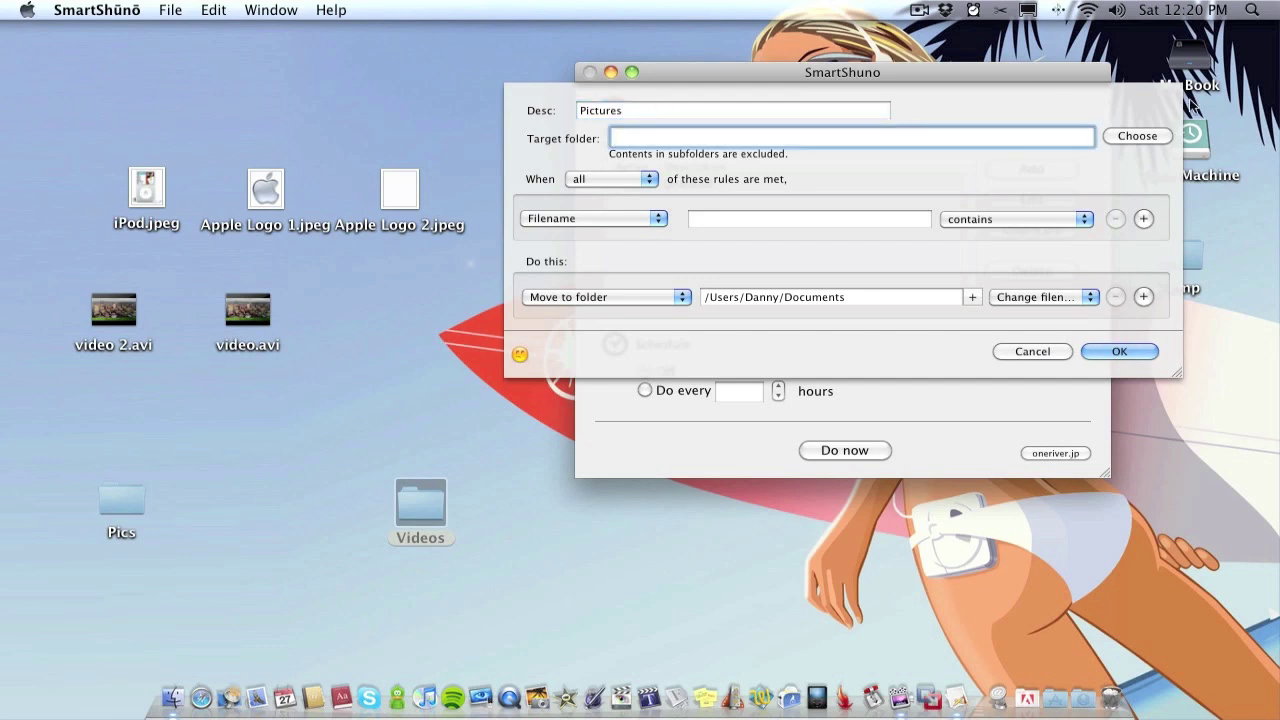
pyautogui.click(1140, 136)
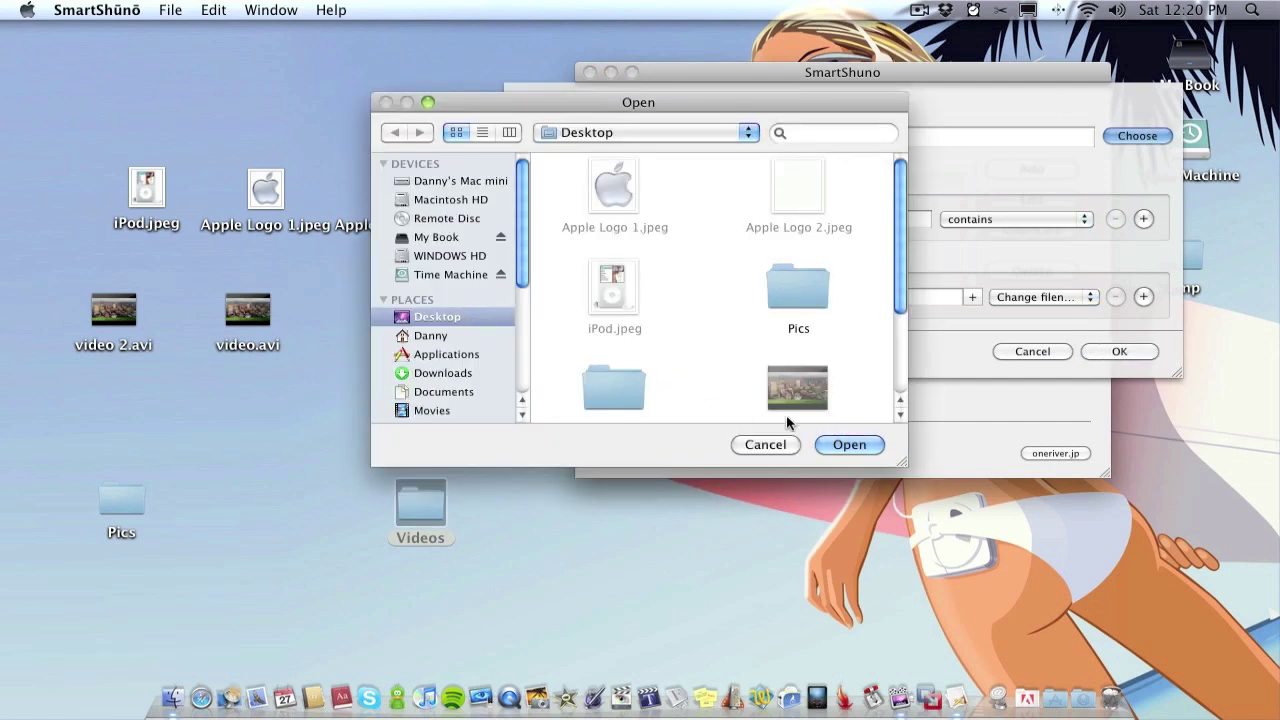
pyautogui.click(849, 445)
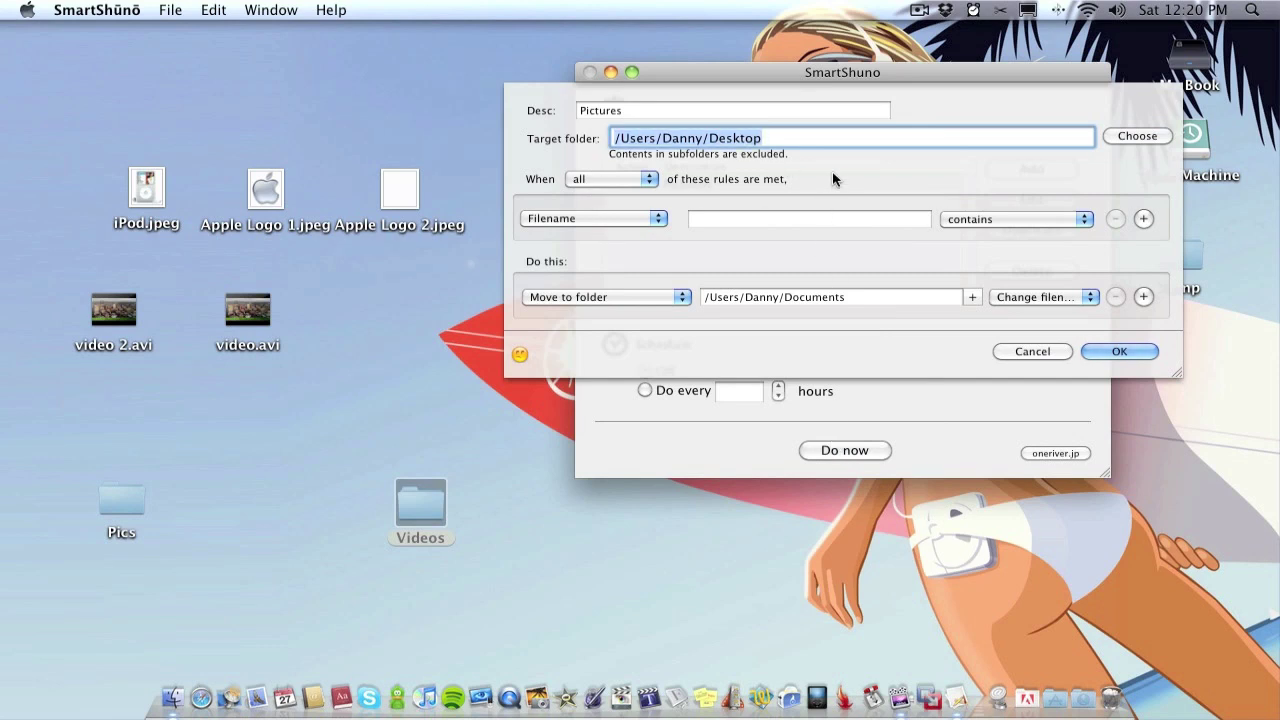
# Set the Pictures rule's condition to match files whose extension is jpeg
pyautogui.click(604, 218)
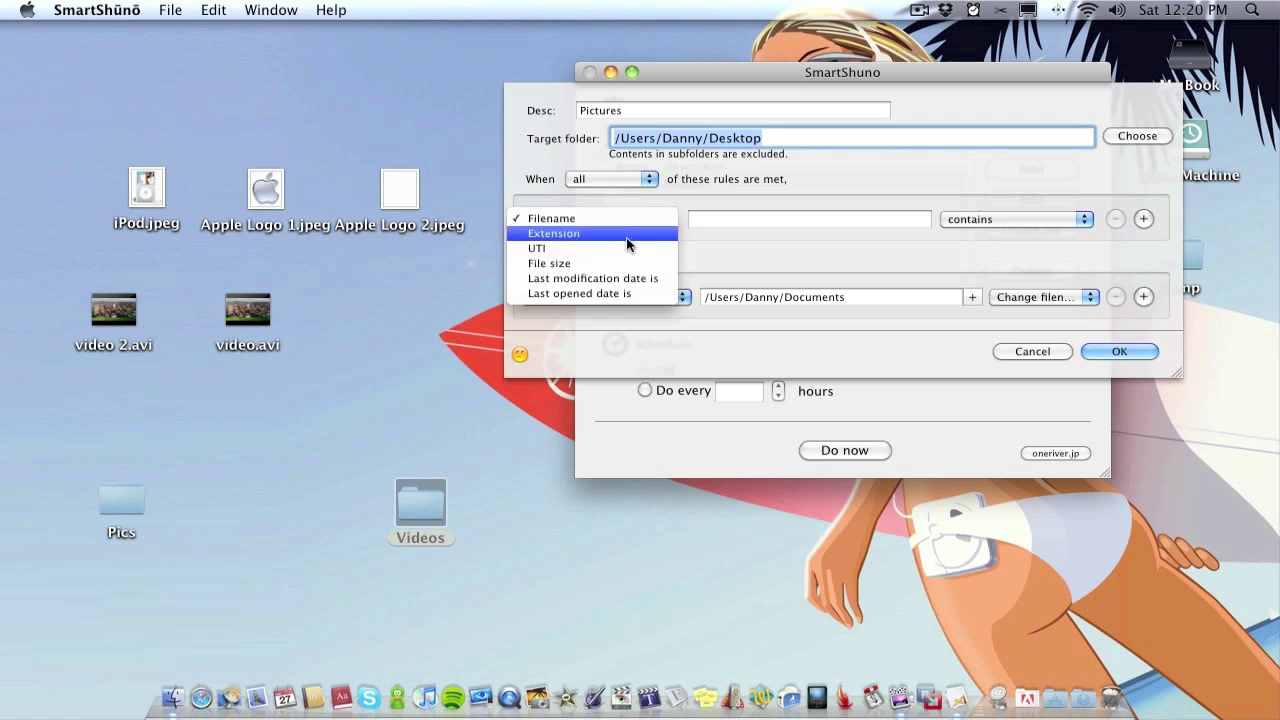
pyautogui.click(627, 234)
pyautogui.click(724, 218)
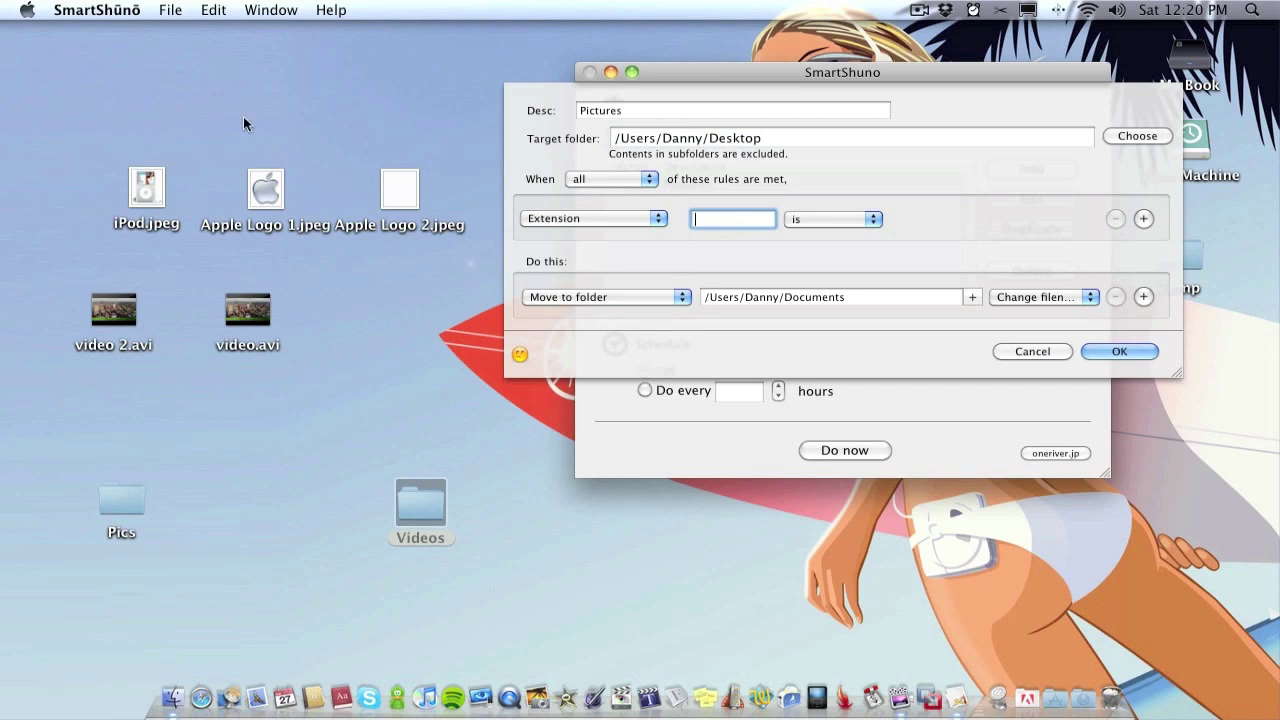
pyautogui.write('jpeg')
pyautogui.moveTo(100, 122); pyautogui.dragTo(423, 234)
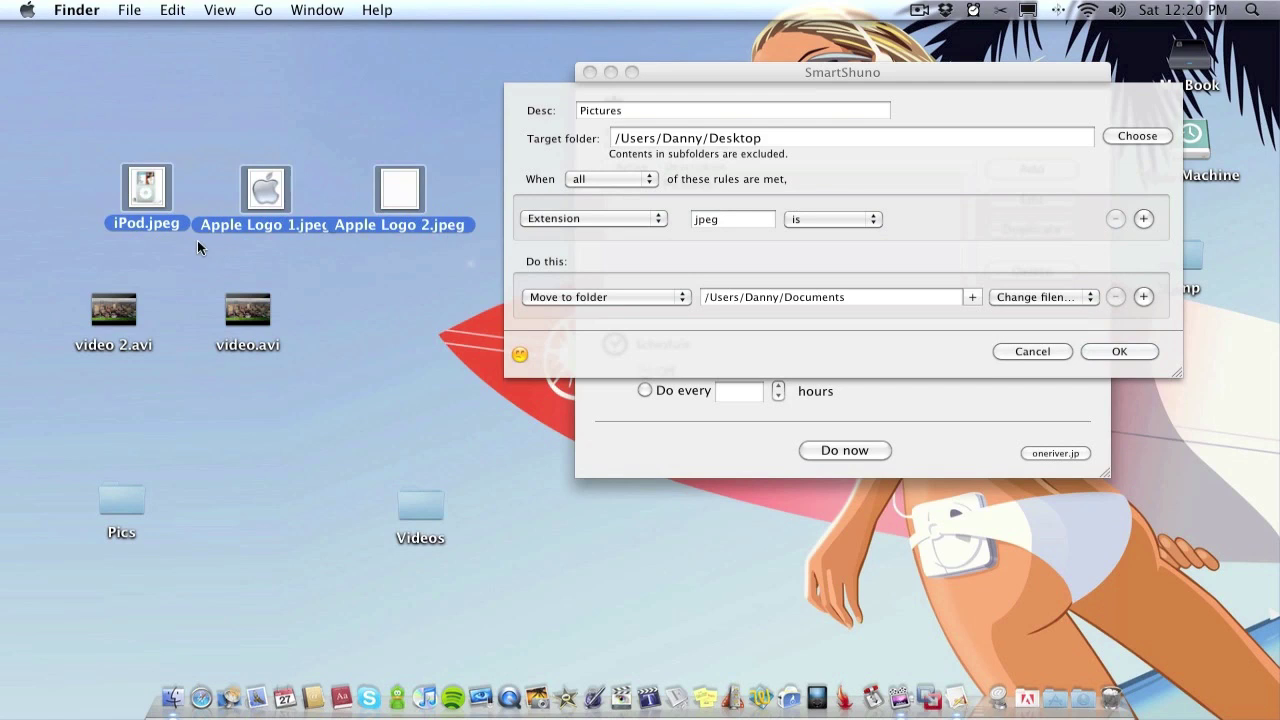
pyautogui.click(168, 243)
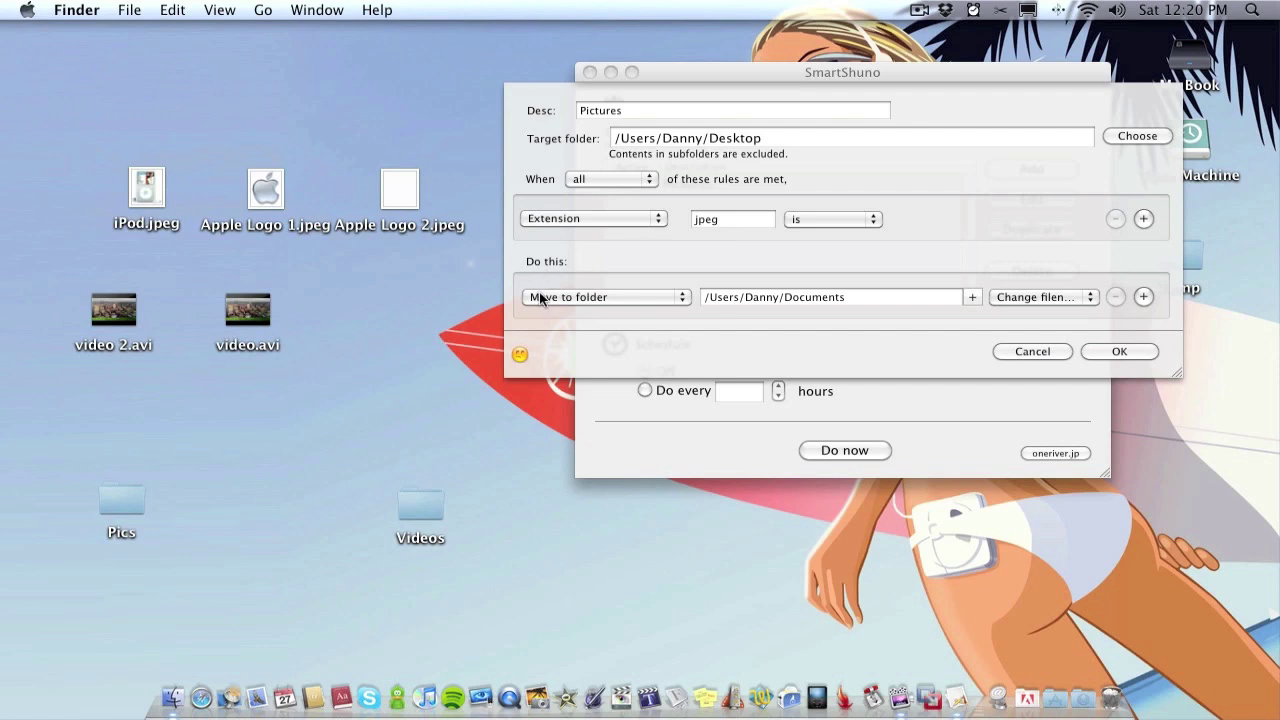
# Set the Pictures rule's move destination to the Pics folder on the Desktop
pyautogui.click(969, 298)
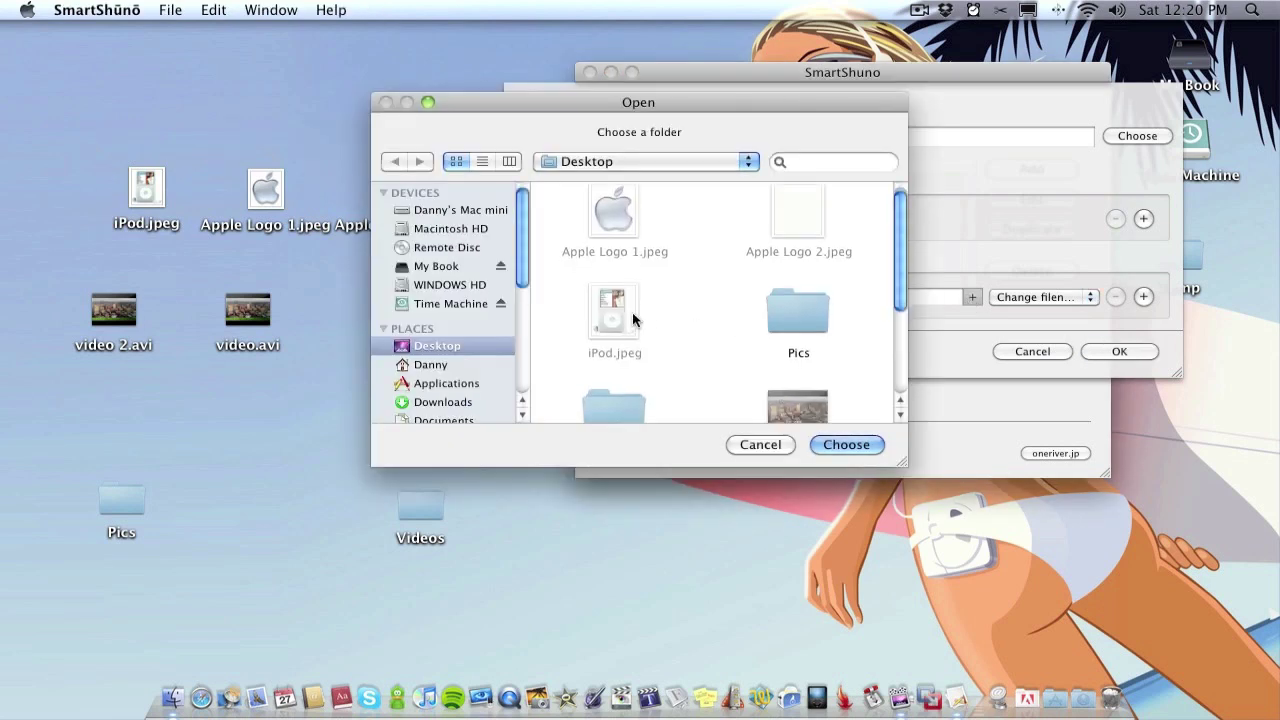
pyautogui.scroll(-3, 633, 314)
pyautogui.click(792, 214)
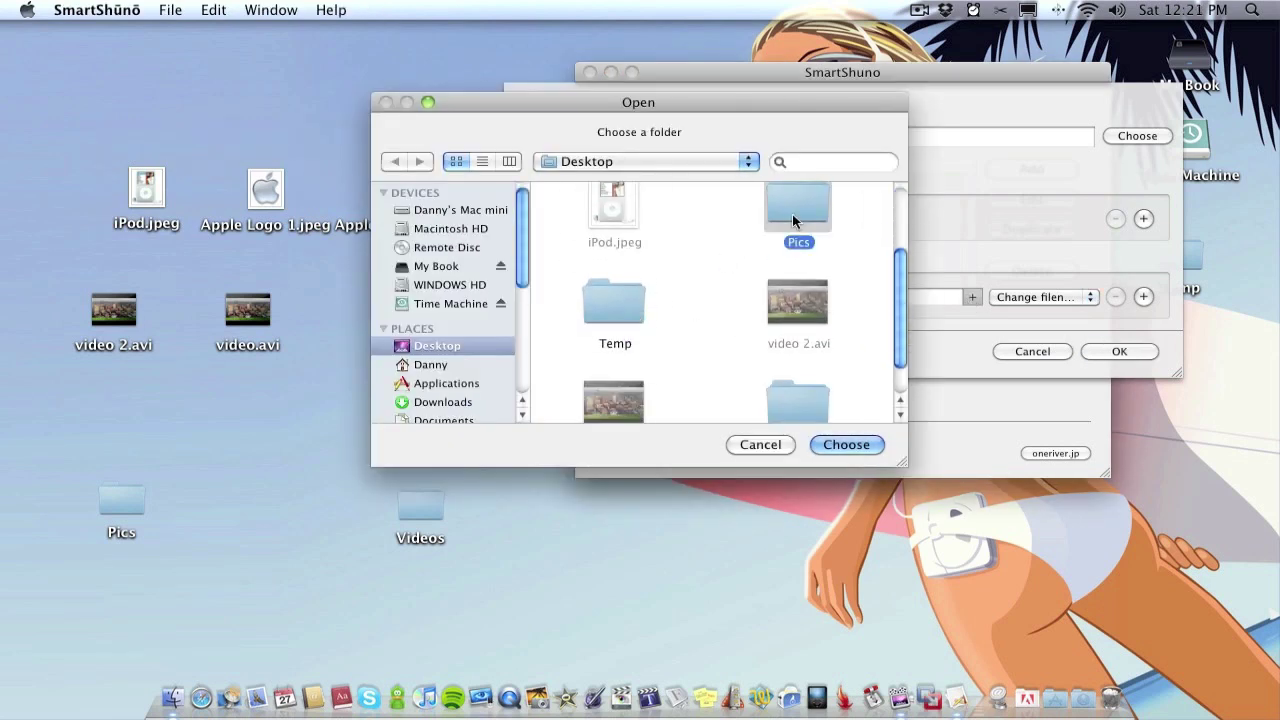
pyautogui.click(841, 445)
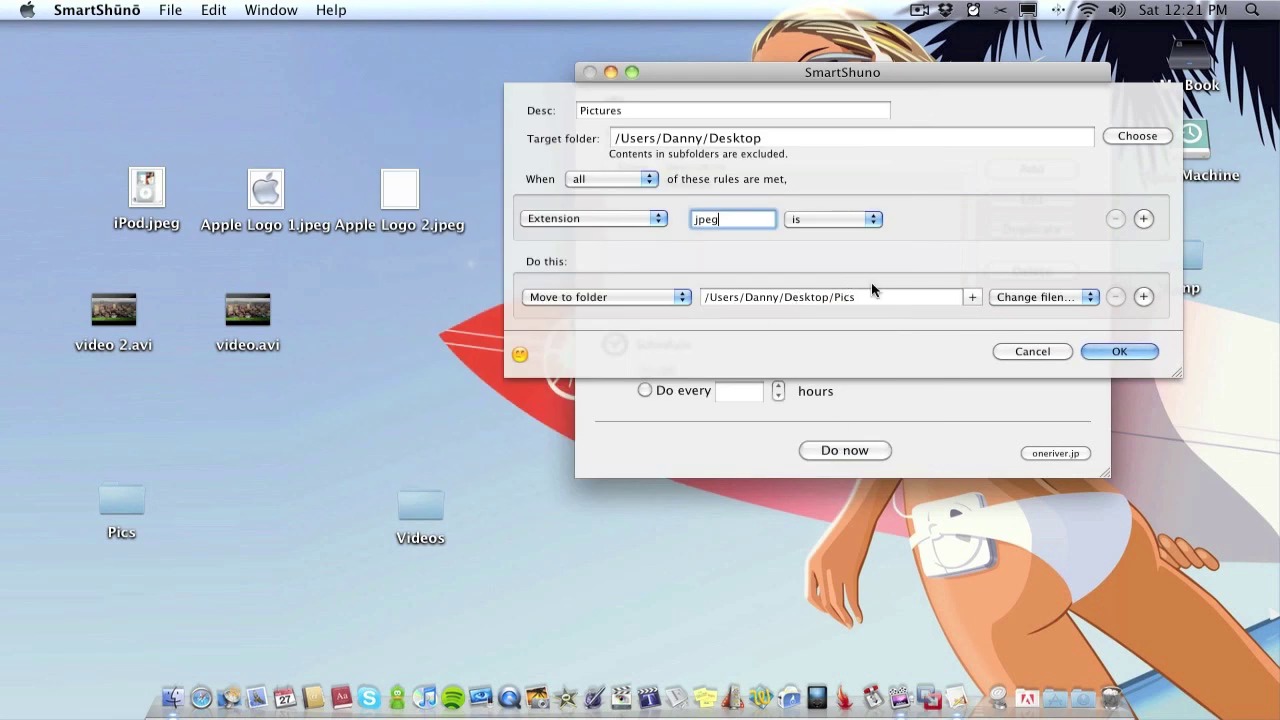
# Review the action and duplicate-name options, keep Move to folder and Change filename, and save the Pictures rule
pyautogui.click(634, 299)
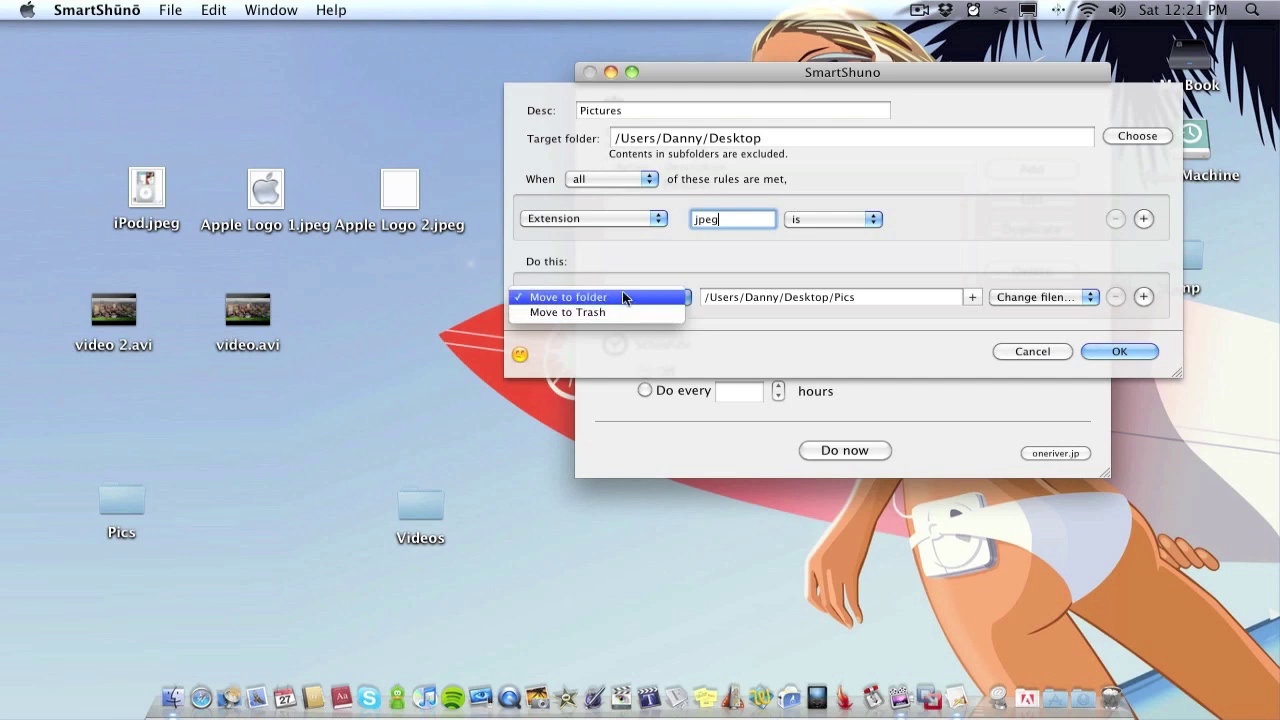
pyautogui.click(645, 243)
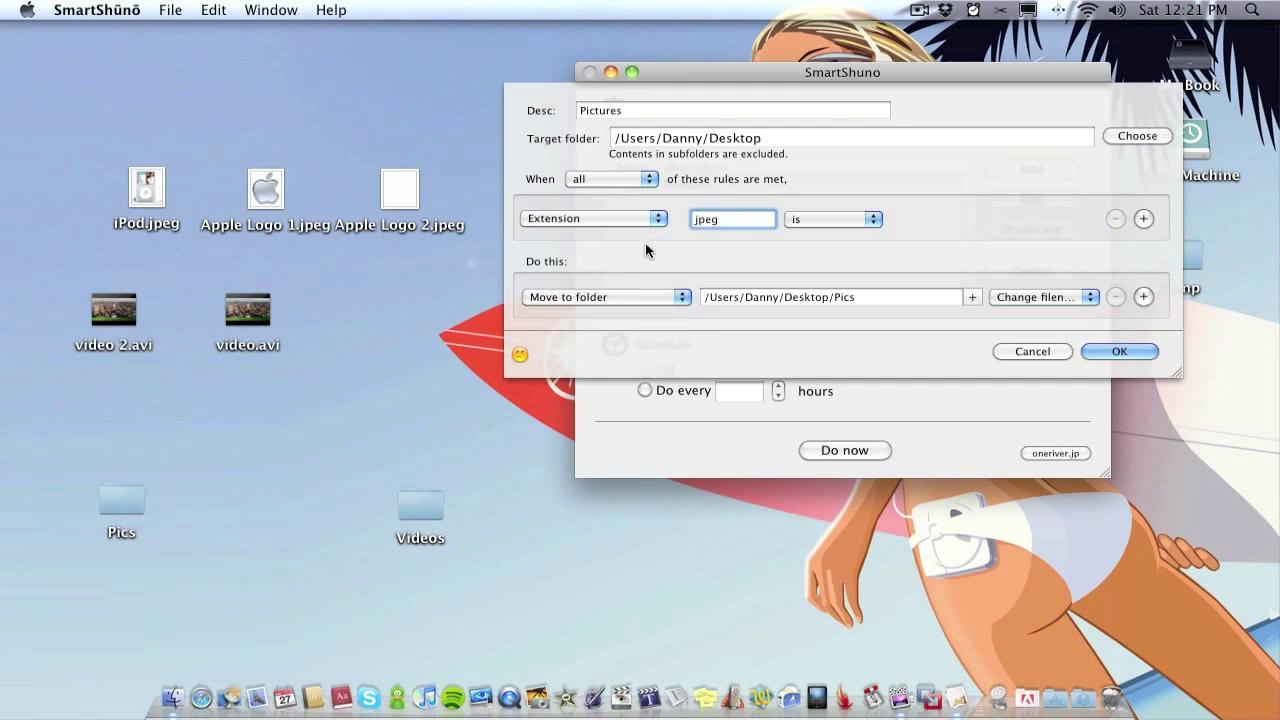
pyautogui.click(1042, 297)
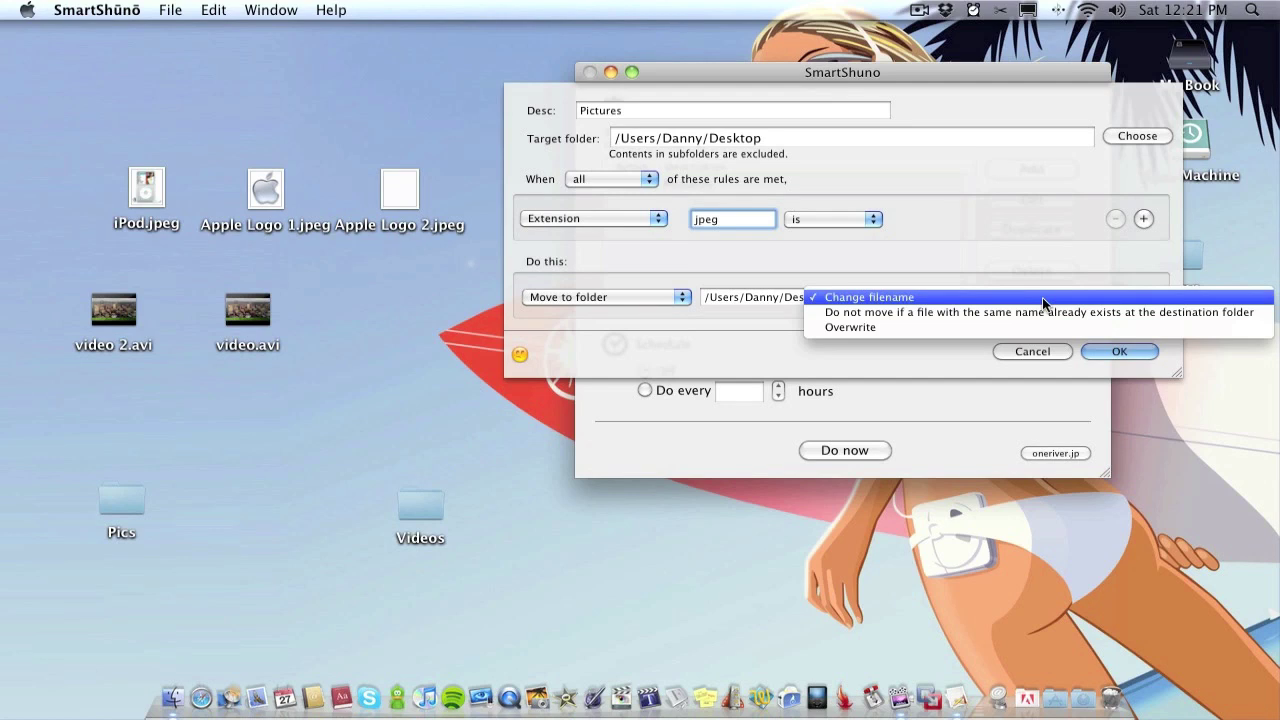
pyautogui.click(1042, 297)
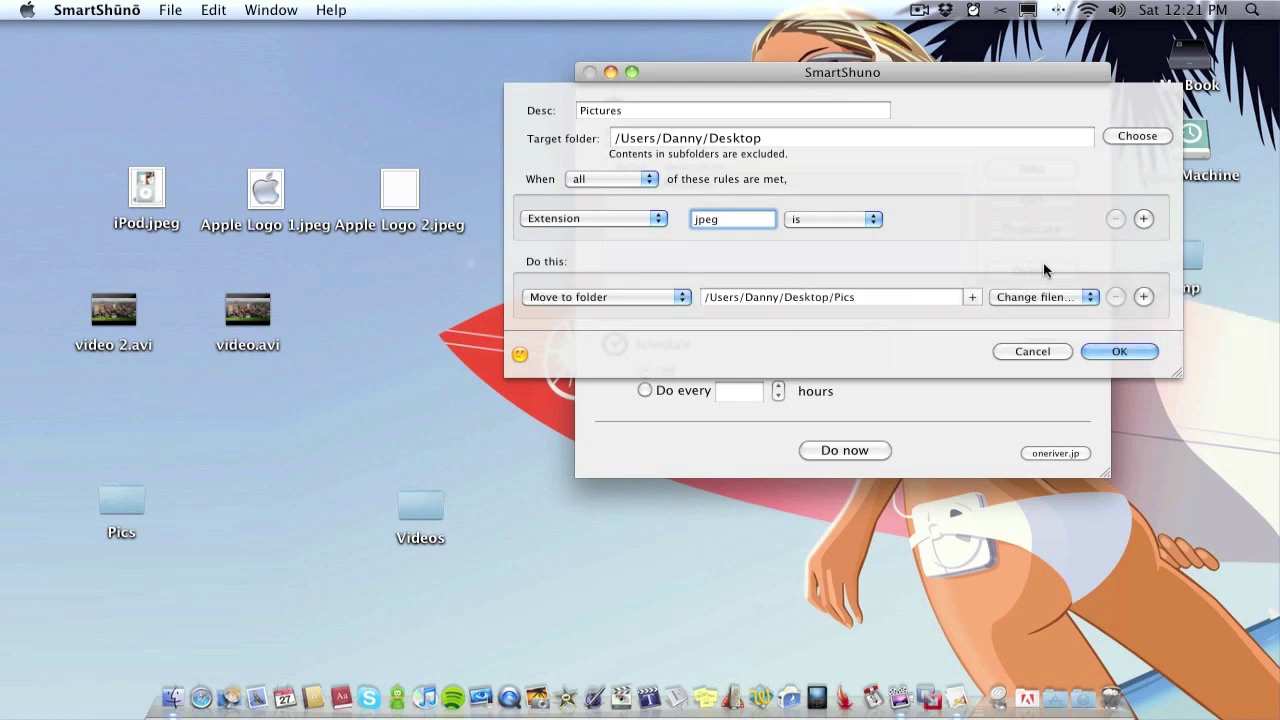
pyautogui.click(1138, 349)
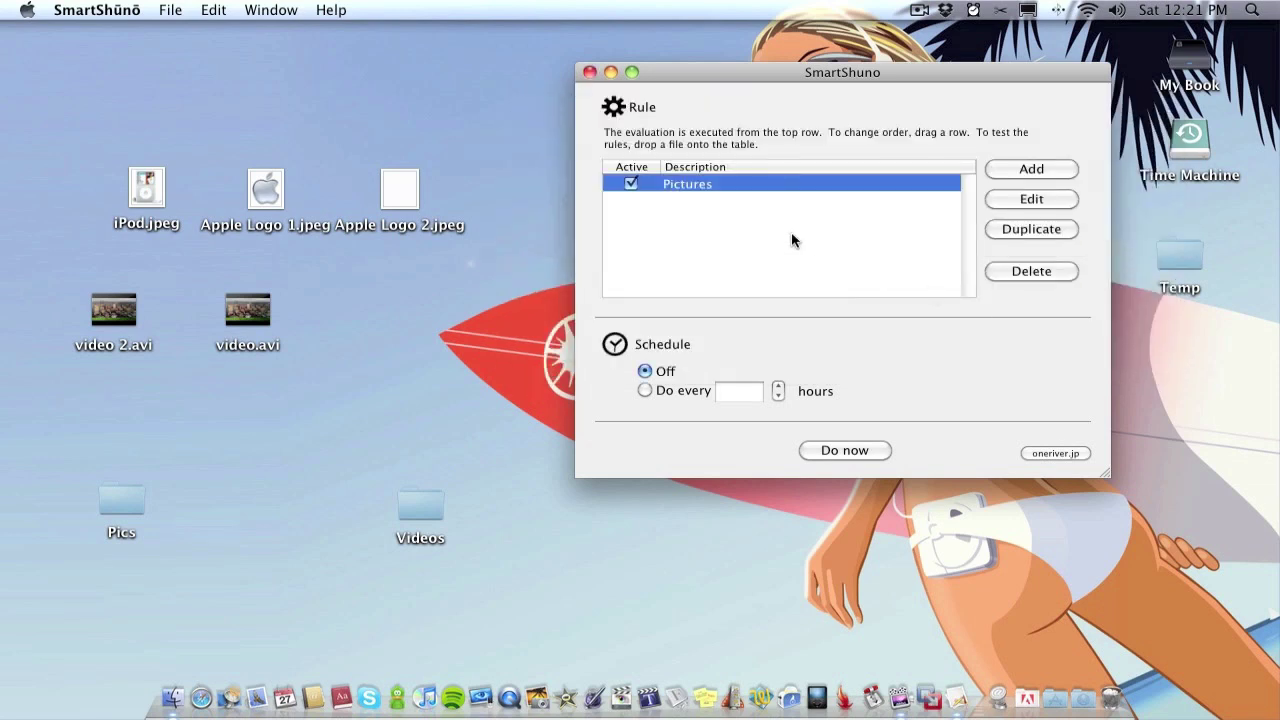
# Add a second rule described as Videos with the Desktop as its target folder
pyautogui.moveTo(30, 292); pyautogui.dragTo(367, 366)
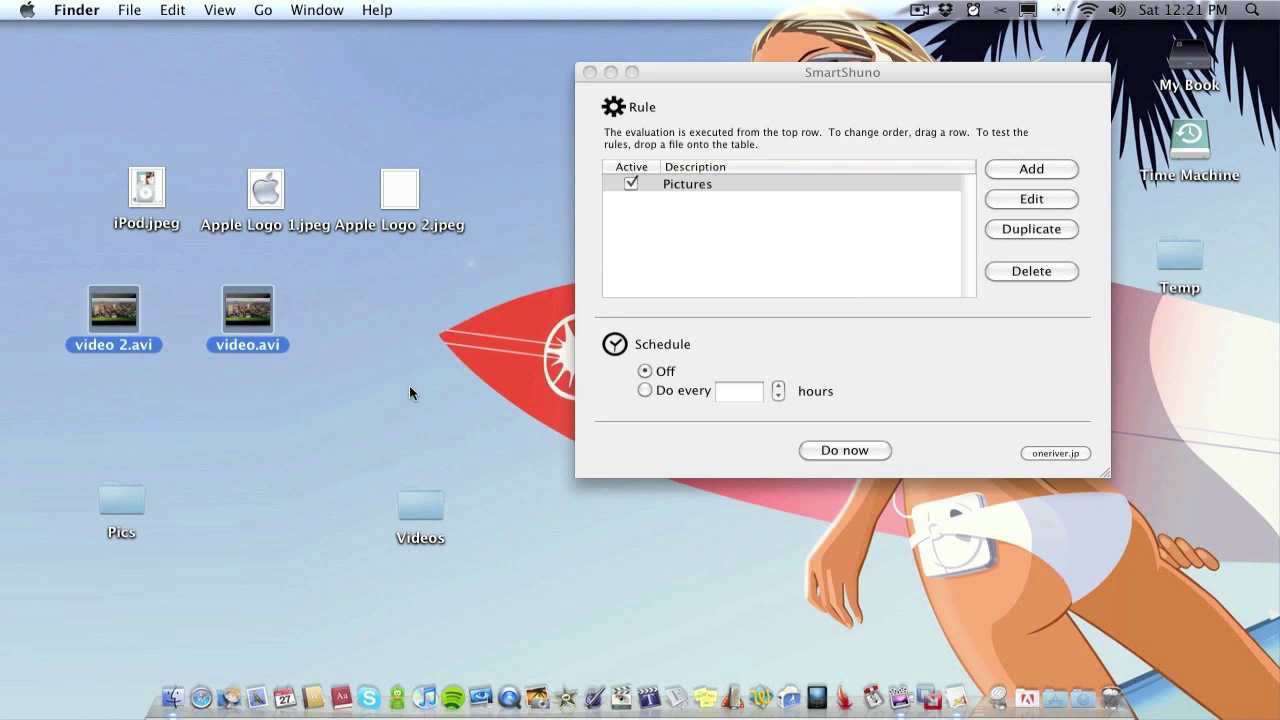
pyautogui.click(410, 388)
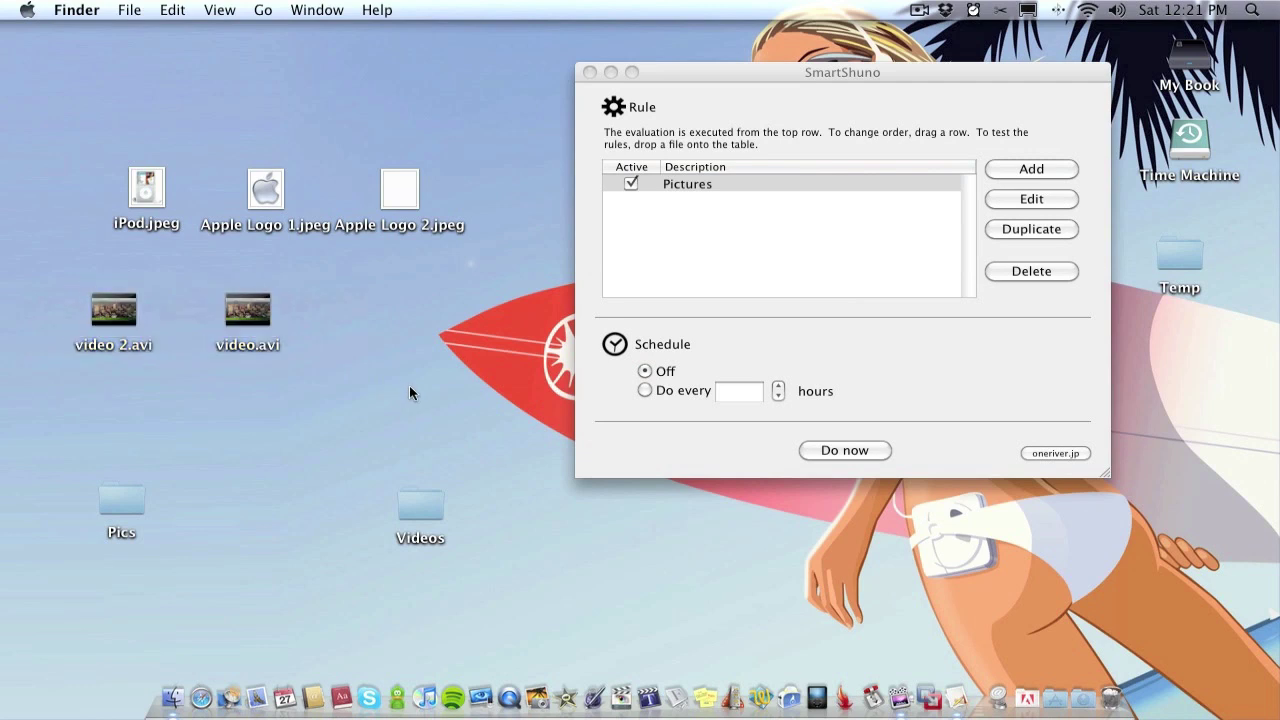
pyautogui.click(1063, 170)
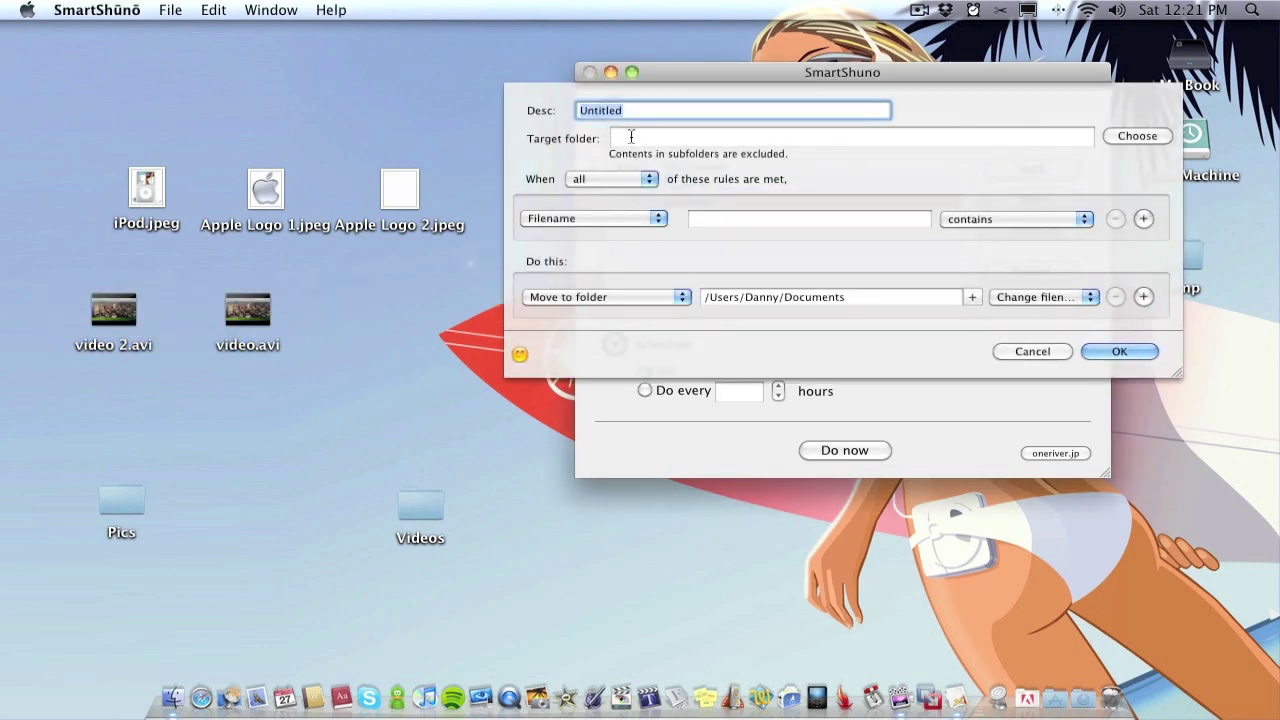
pyautogui.write('Videos')
pyautogui.click(631, 136)
pyautogui.click(1141, 137)
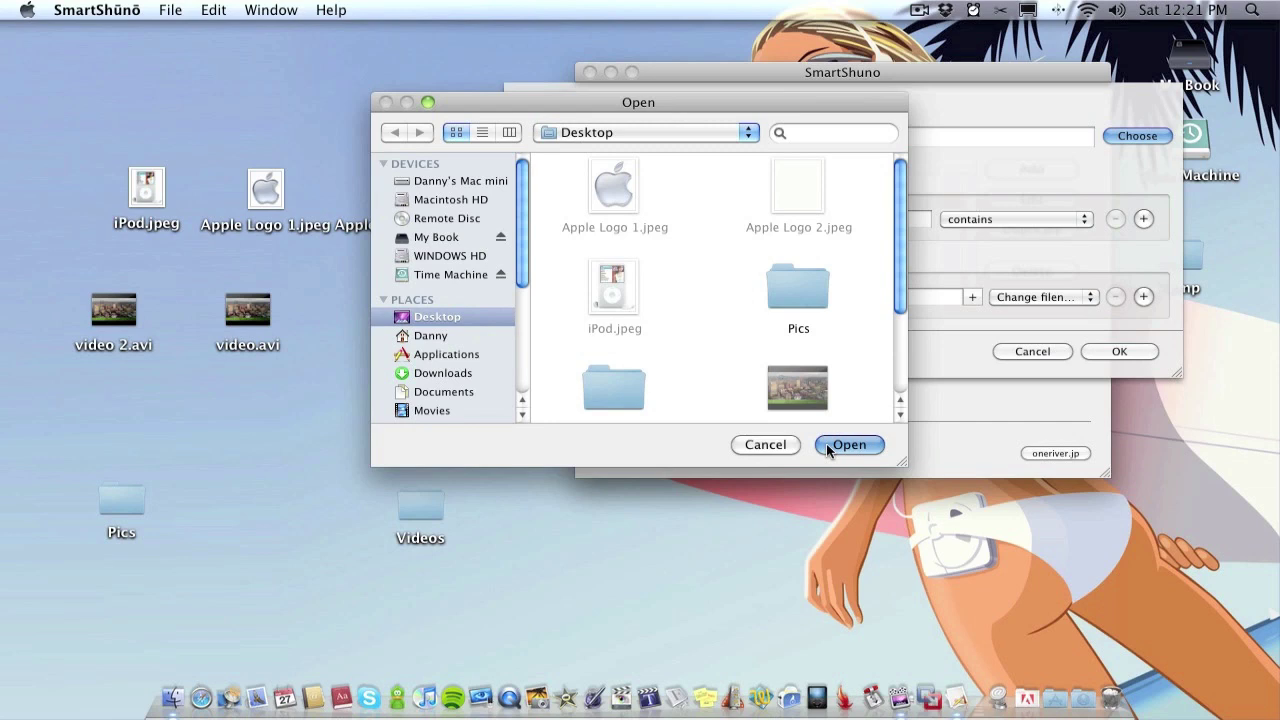
pyautogui.click(828, 446)
# Set the Videos rule's condition to match files whose extension is avi
pyautogui.click(617, 220)
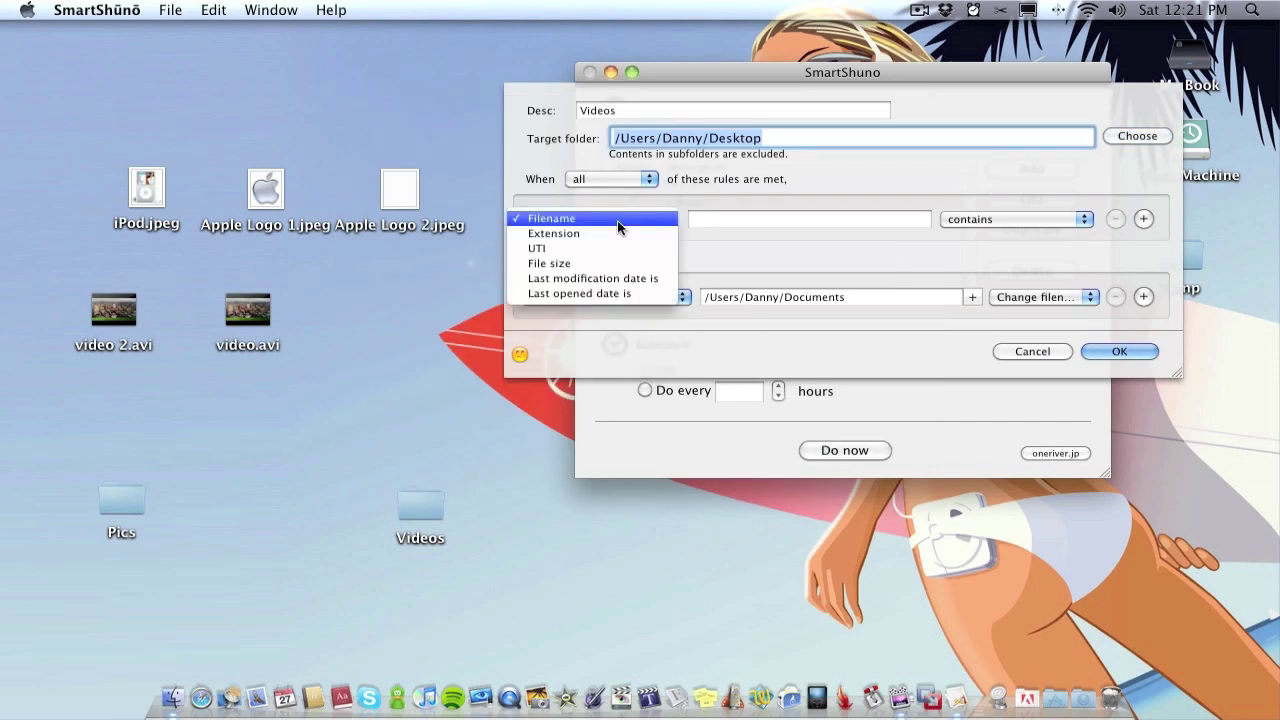
pyautogui.click(617, 233)
pyautogui.click(730, 220)
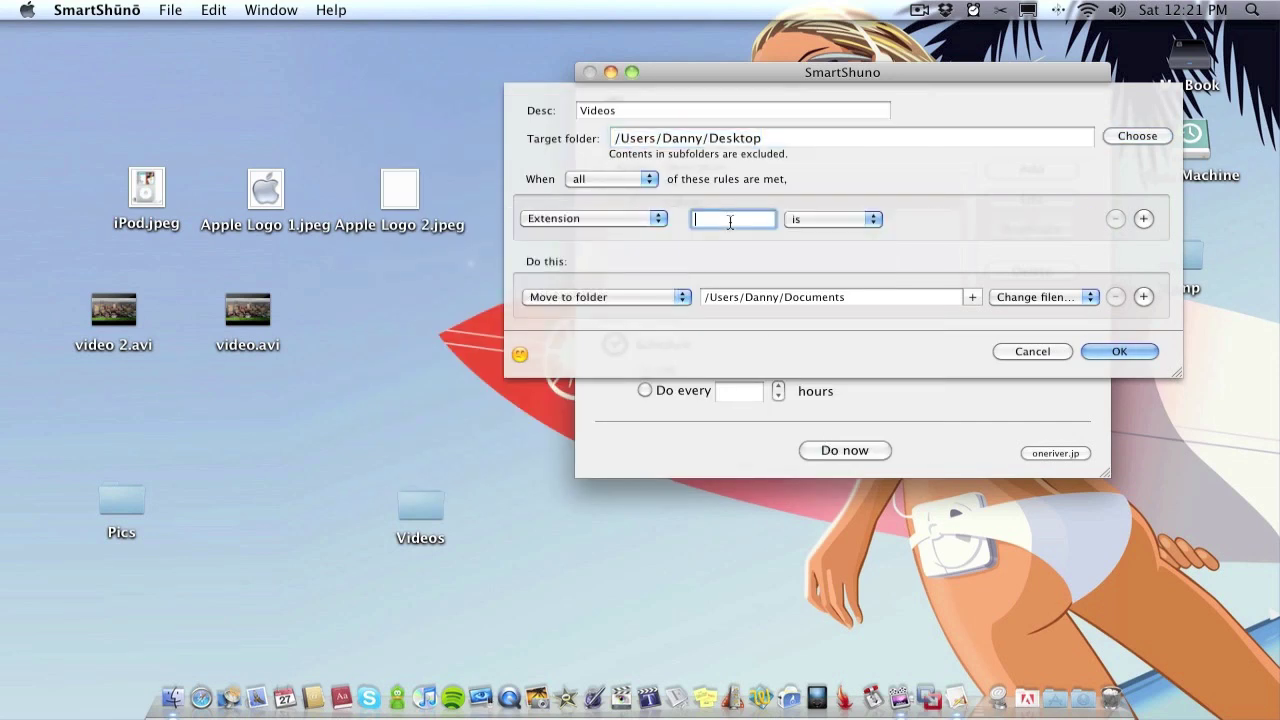
pyautogui.write('avi')
# Set the Videos rule's move destination to the Videos folder on the Desktop and save the rule
pyautogui.click(972, 297)
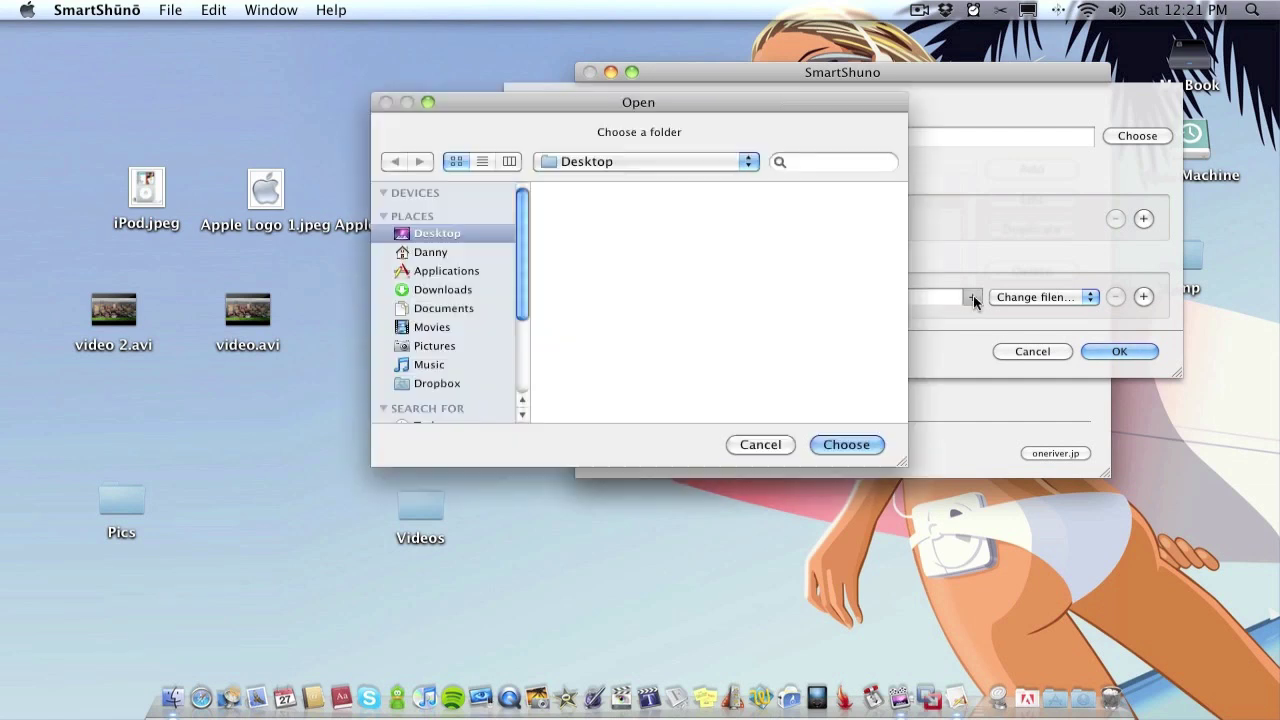
pyautogui.scroll(-3, 643, 294)
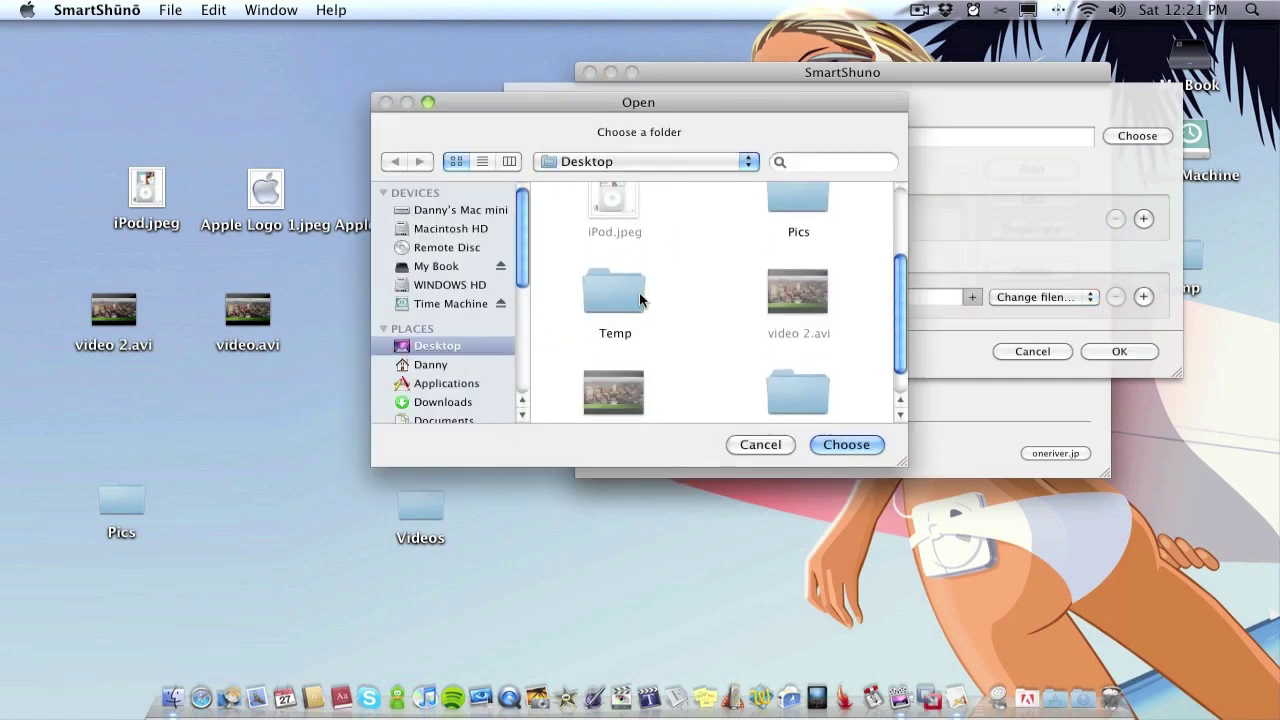
pyautogui.scroll(-1, 641, 300)
pyautogui.click(796, 361)
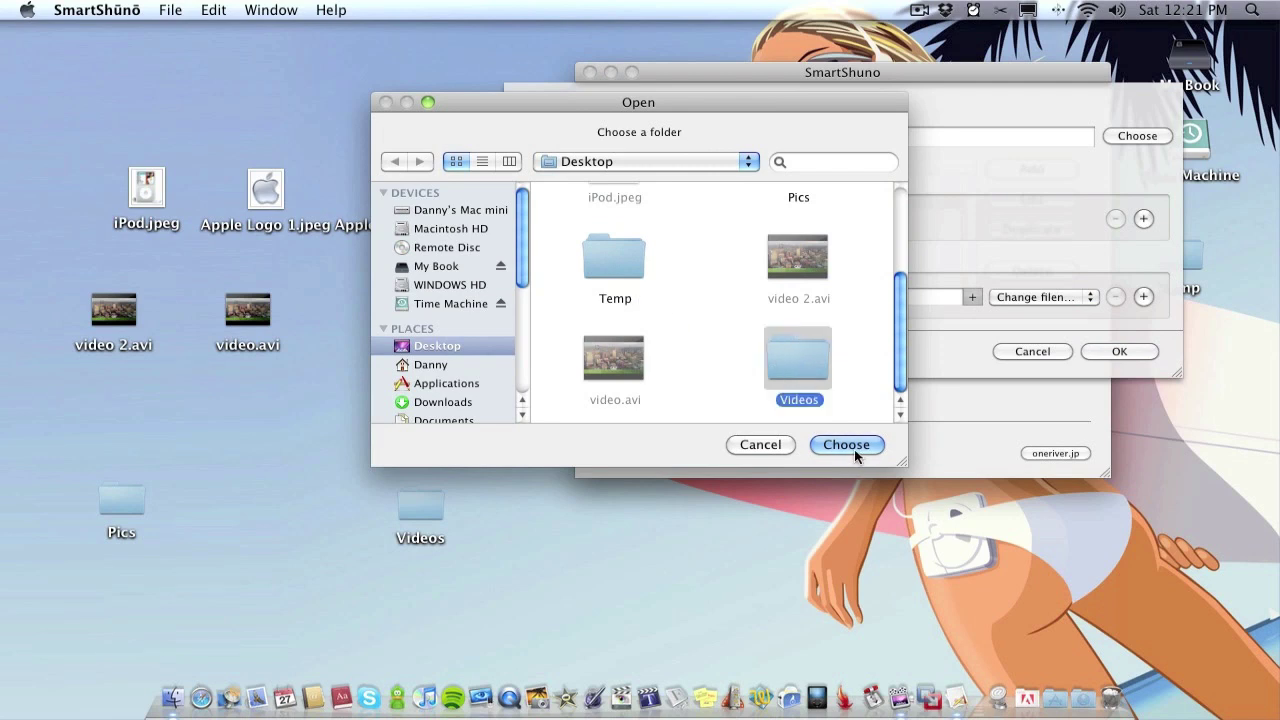
pyautogui.click(846, 445)
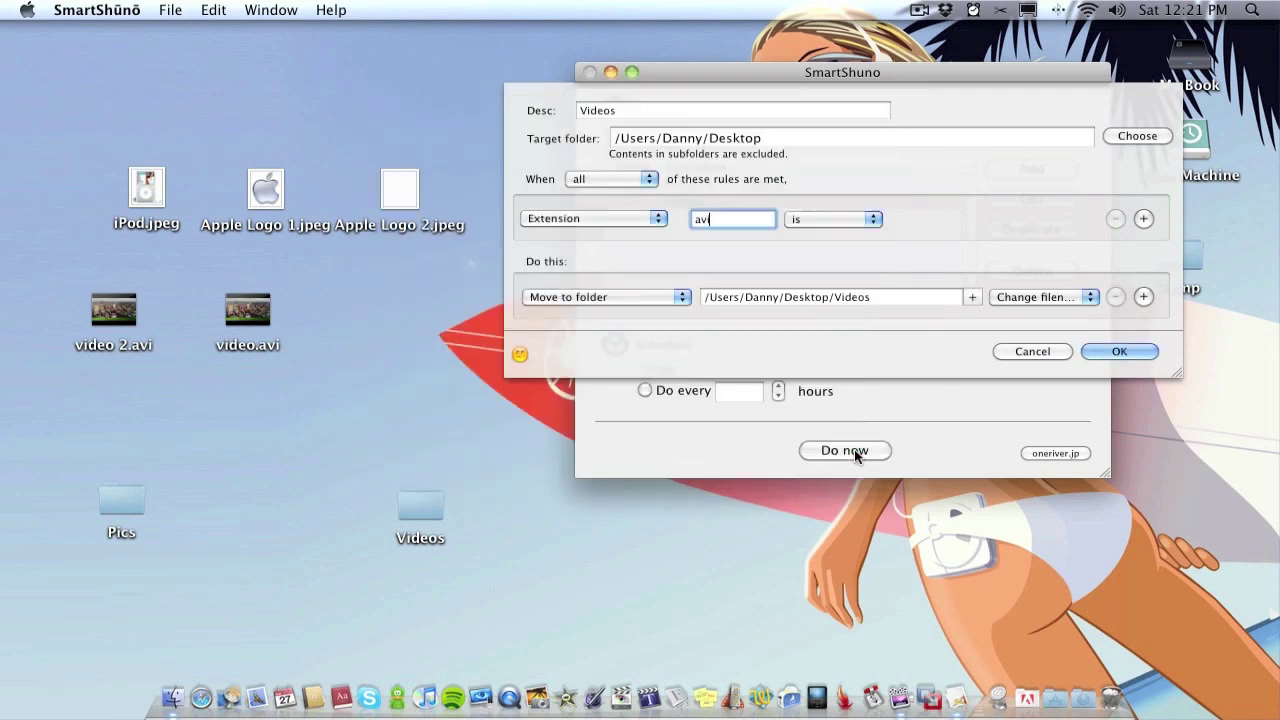
pyautogui.click(1119, 352)
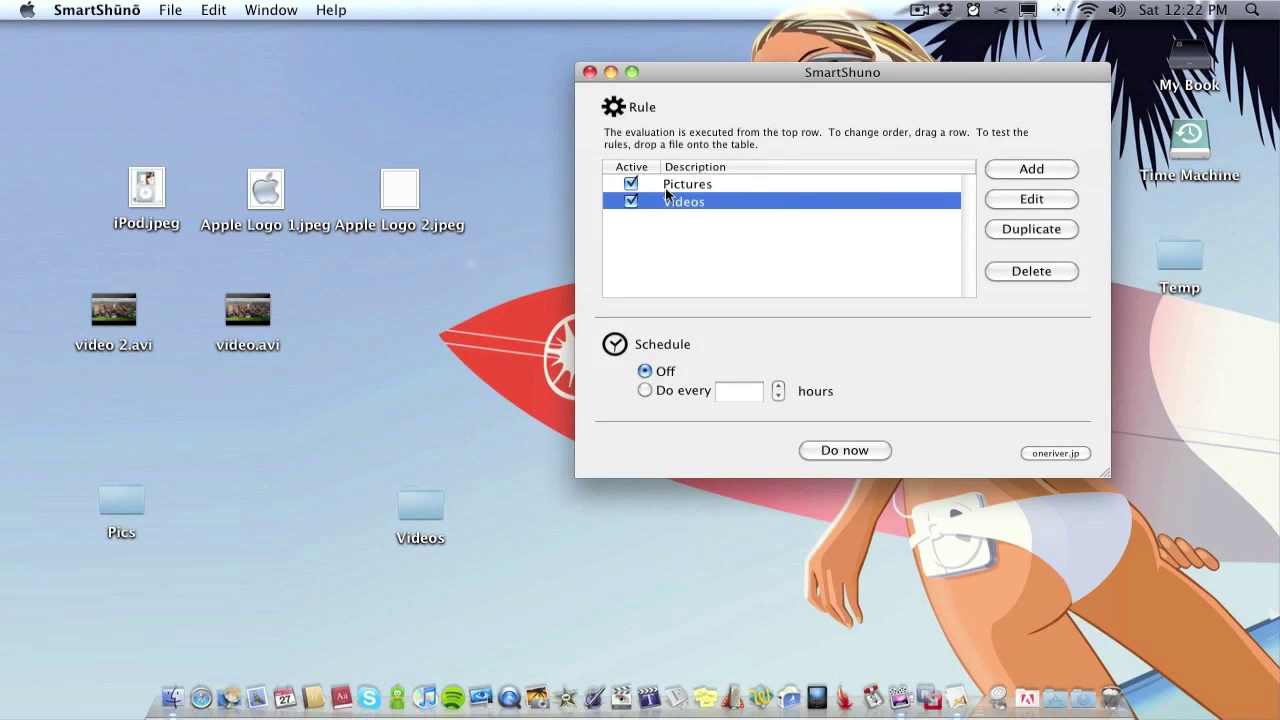
# Switch the Pictures rule off and back on, and run both active rules immediately
pyautogui.click(630, 184)
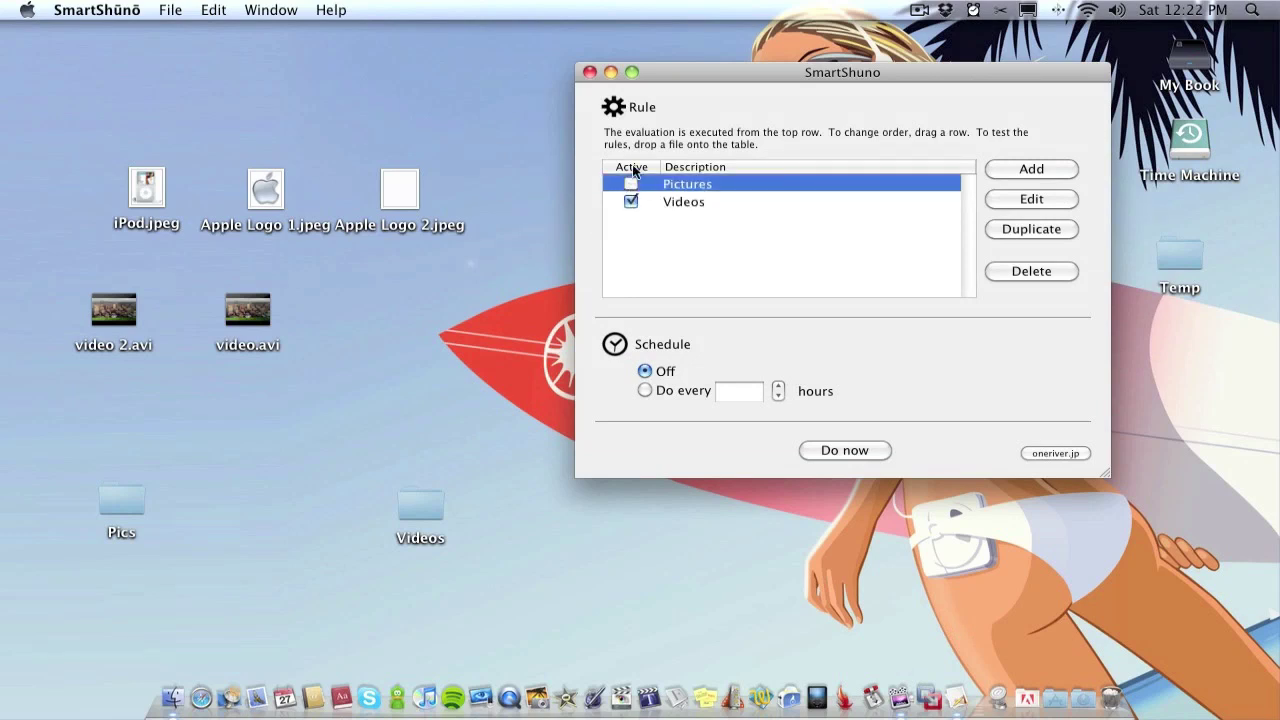
pyautogui.click(631, 183)
pyautogui.click(847, 452)
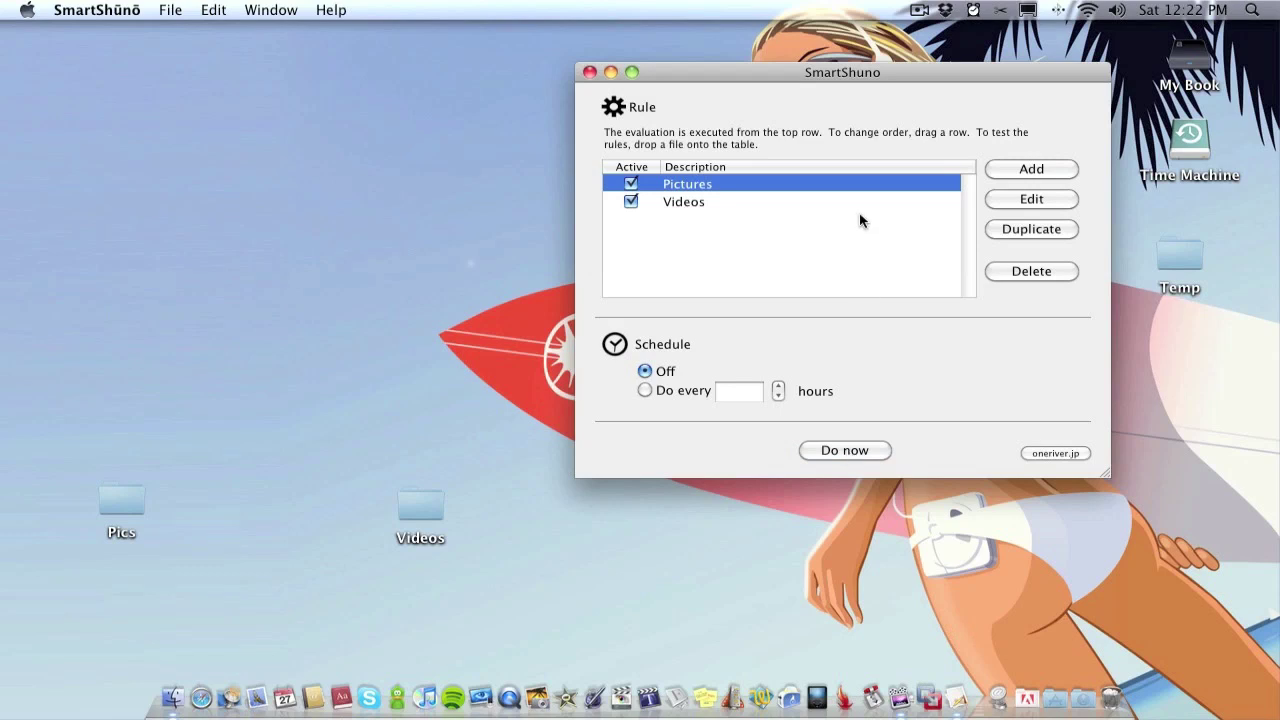
# Open the Pics and Videos folders on the desktop in turn to check which files were moved into them
pyautogui.doubleClick(122, 506)
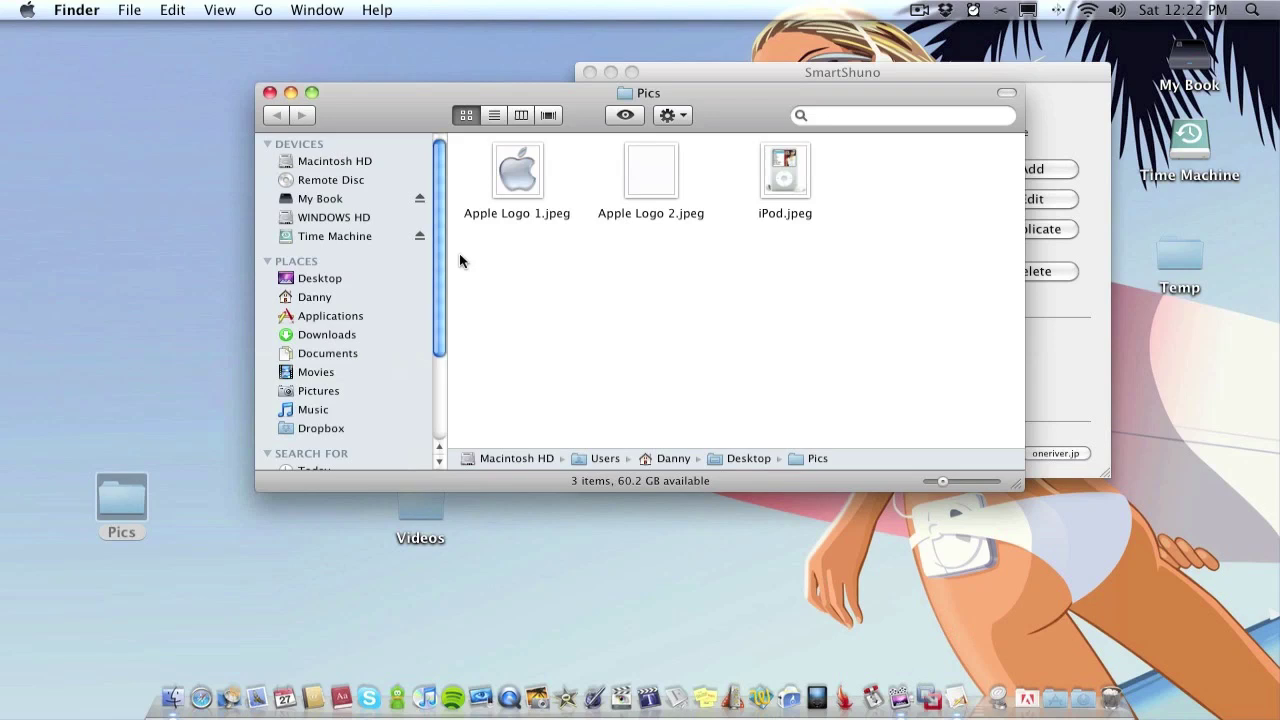
pyautogui.moveTo(458, 273); pyautogui.dragTo(839, 102)
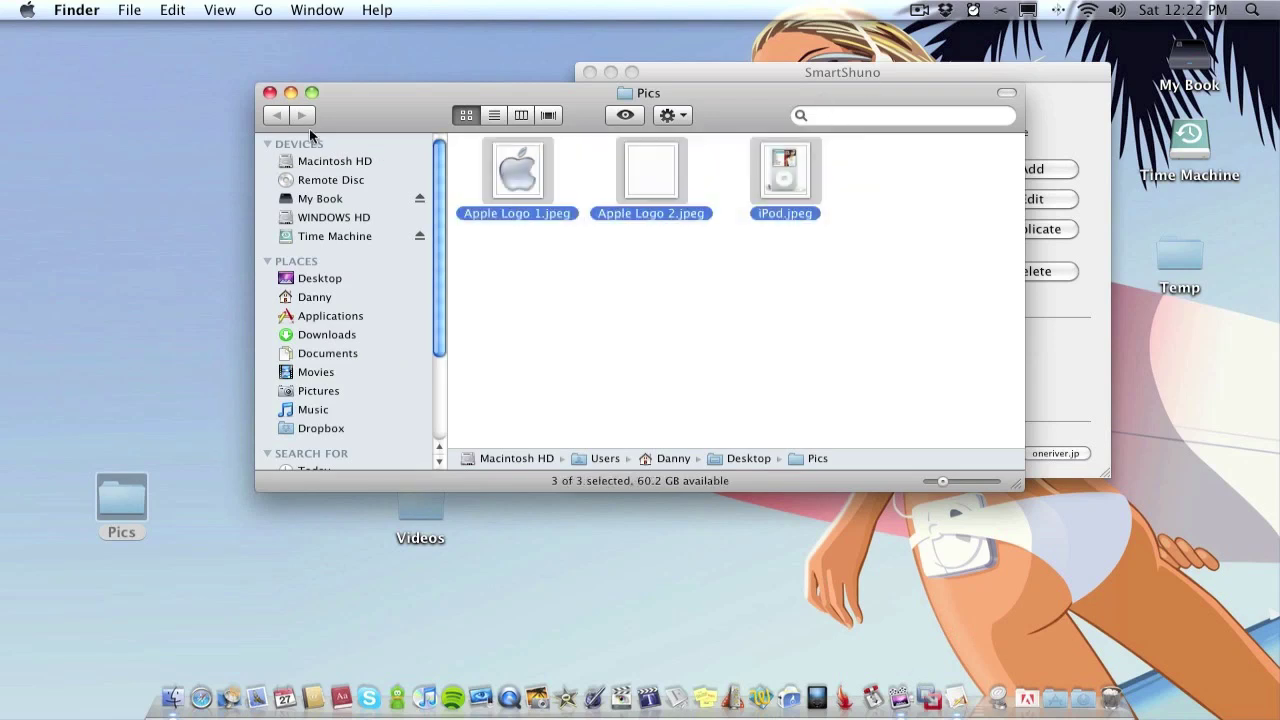
pyautogui.click(269, 92)
pyautogui.click(422, 514)
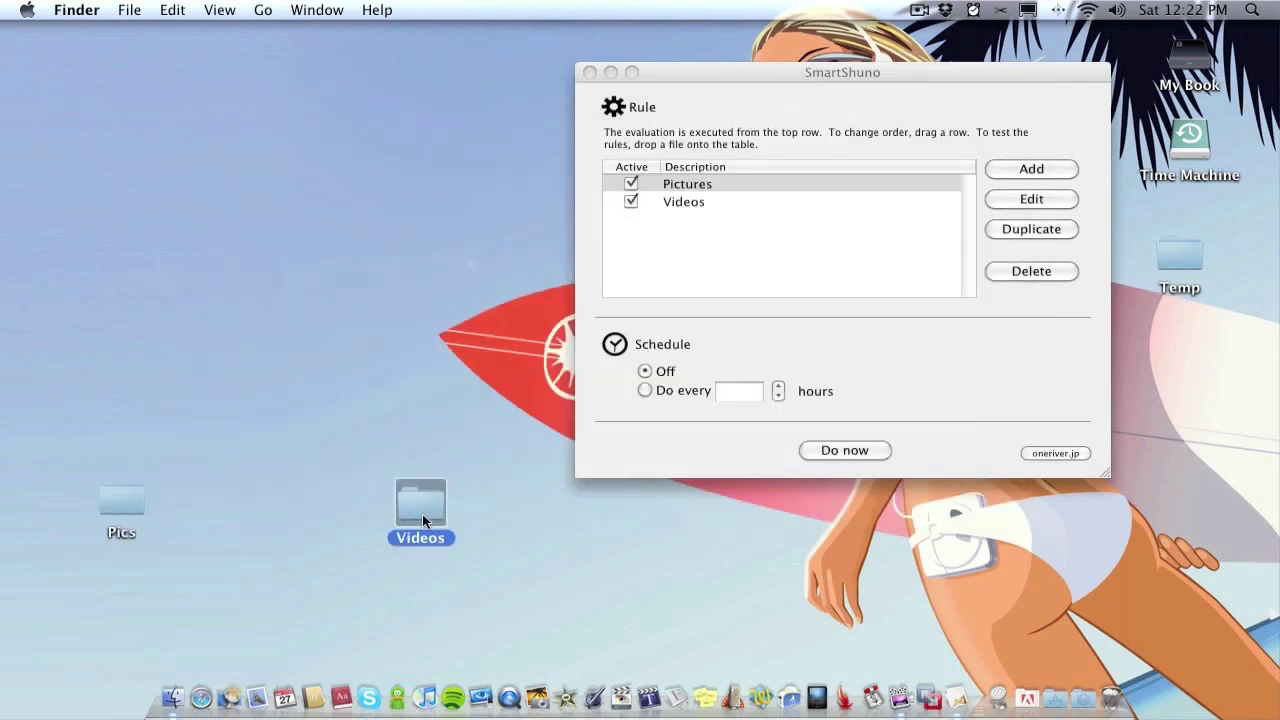
pyautogui.doubleClick(422, 514)
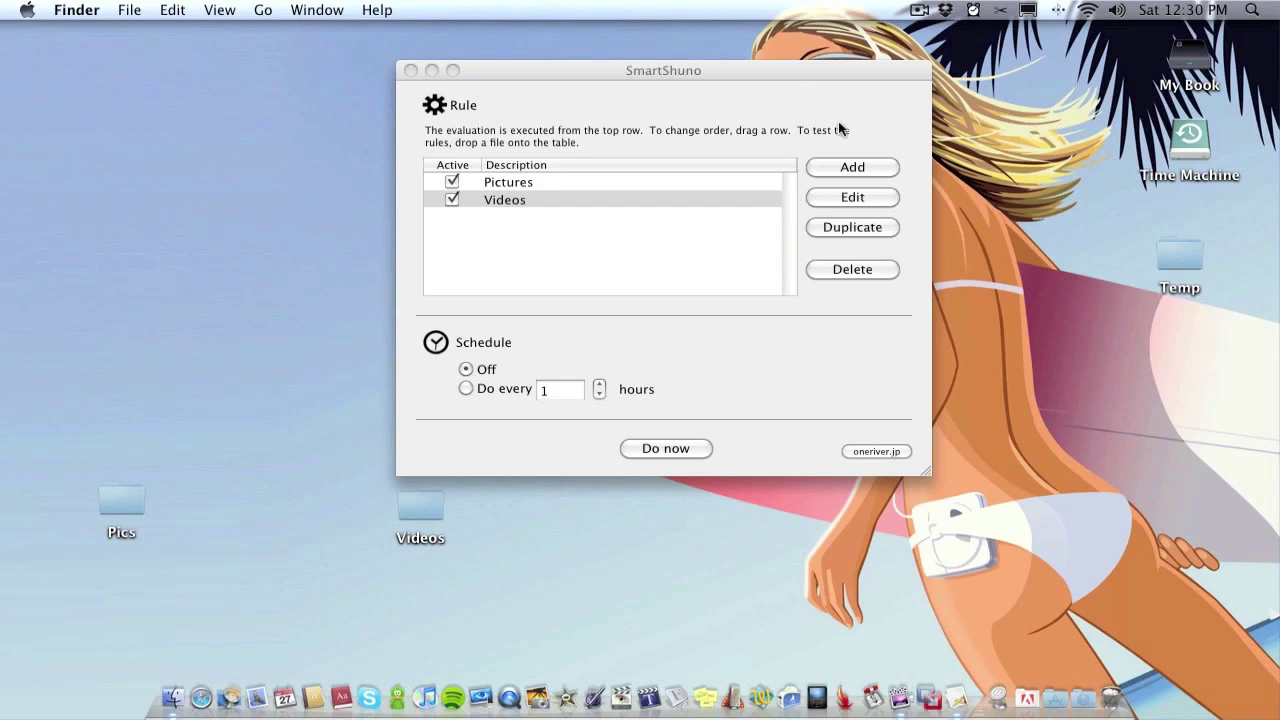
# Review the saved settings of the Videos rule and close it without changes
pyautogui.click(548, 194)
pyautogui.click(838, 195)
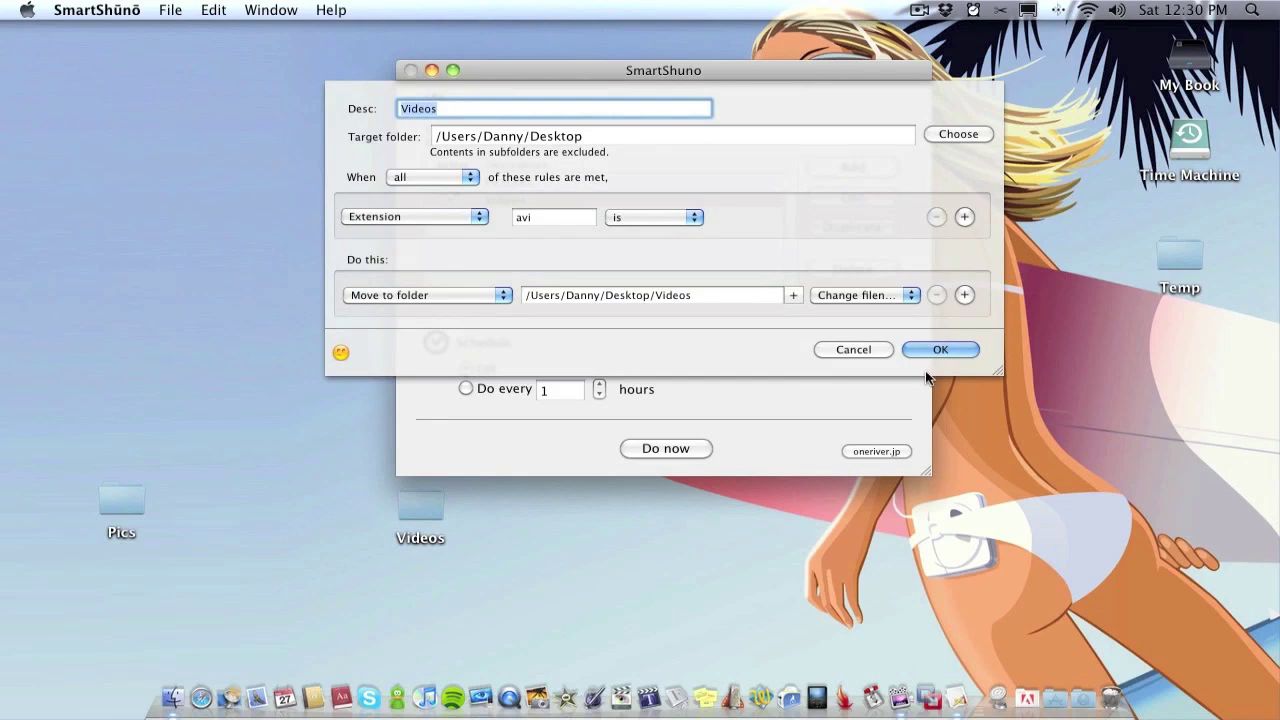
pyautogui.click(870, 353)
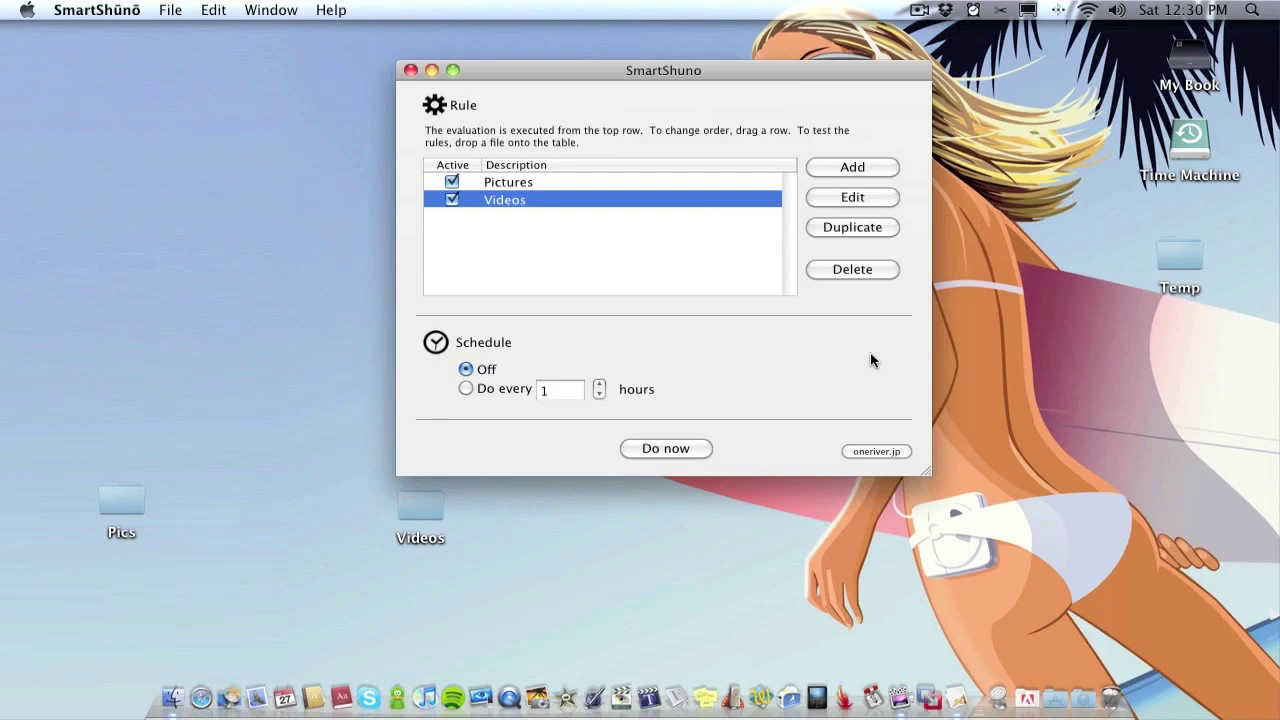
# Examine the condition types and actions available in the Videos rule, cancel the edit, and move the rules window slightly upward
pyautogui.click(857, 196)
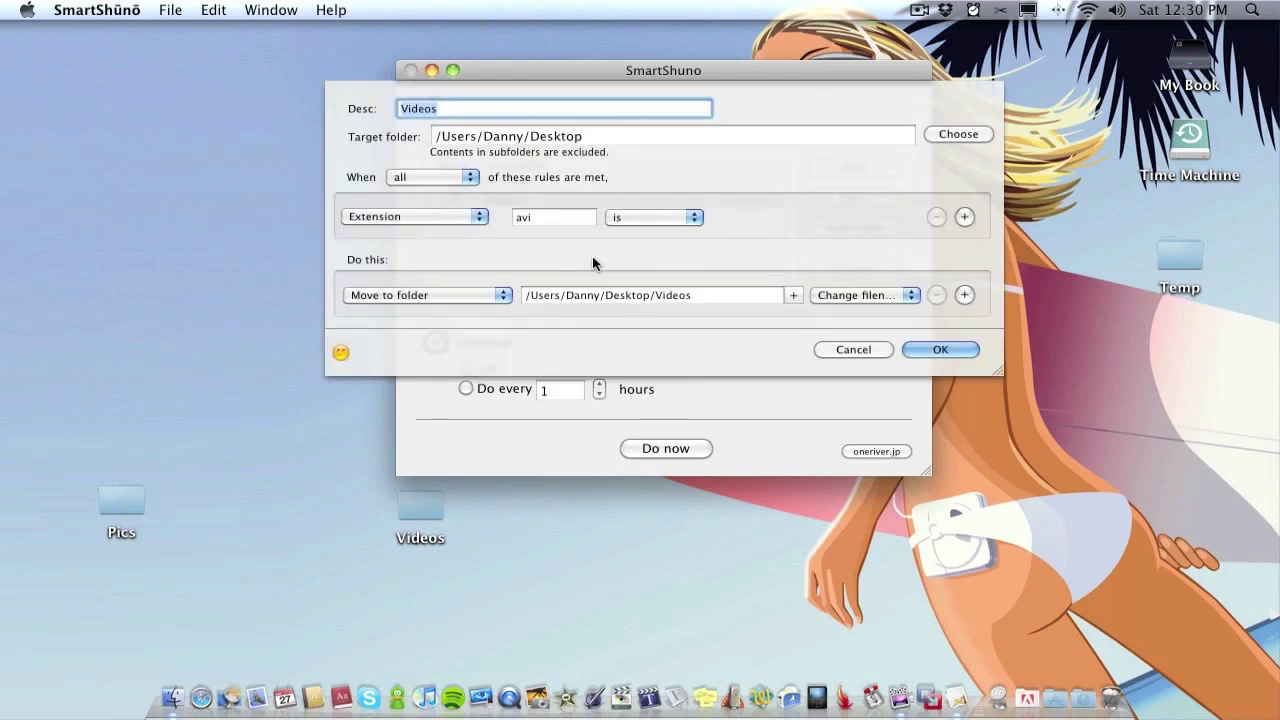
pyautogui.click(434, 216)
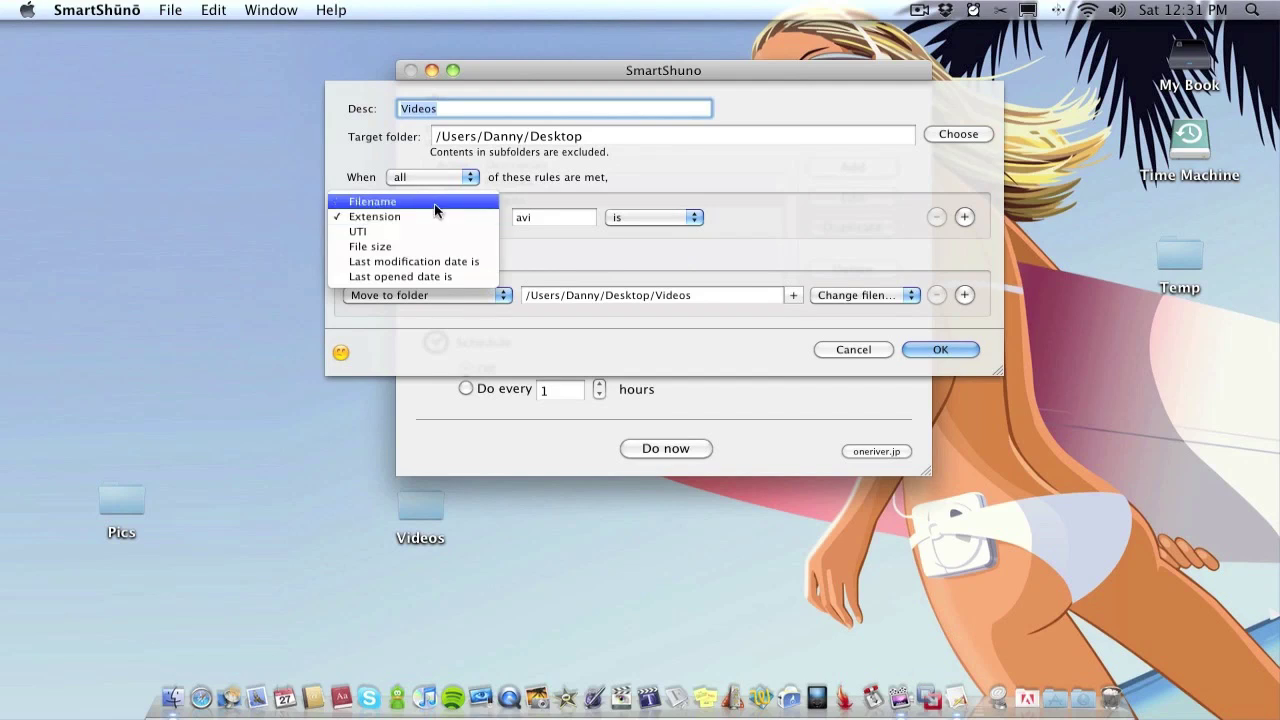
pyautogui.click(652, 255)
pyautogui.click(464, 296)
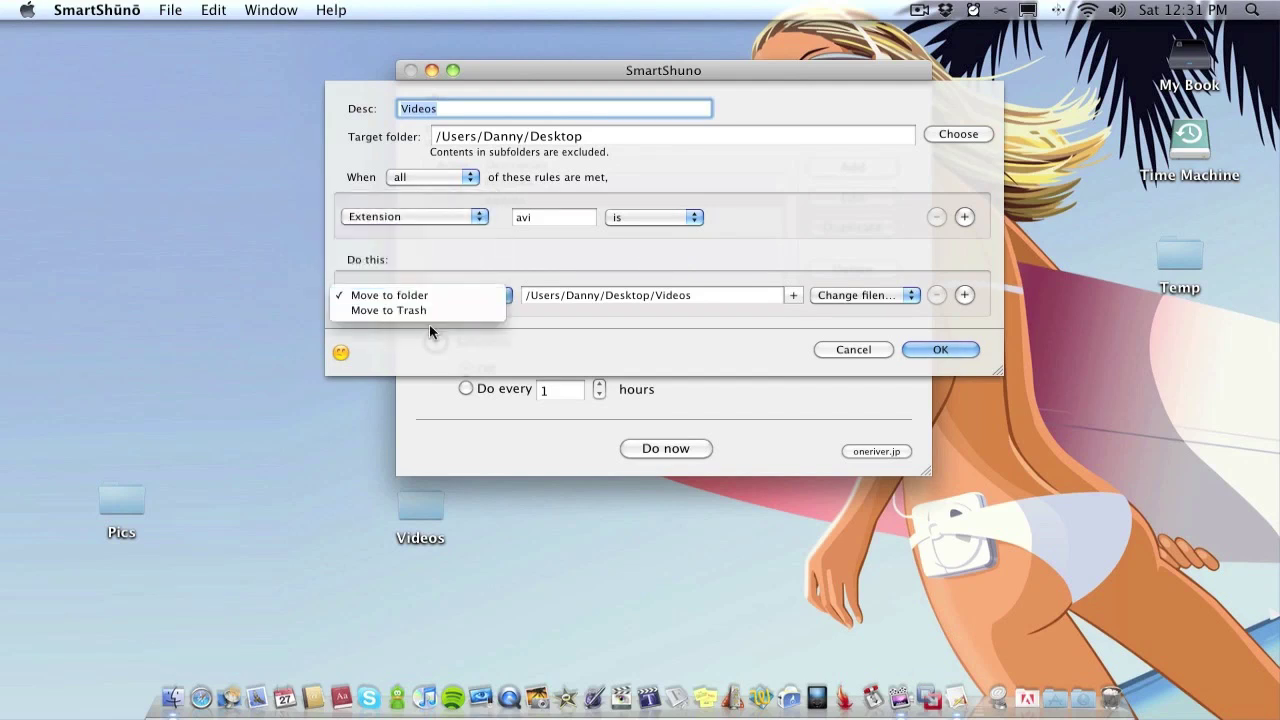
pyautogui.click(673, 256)
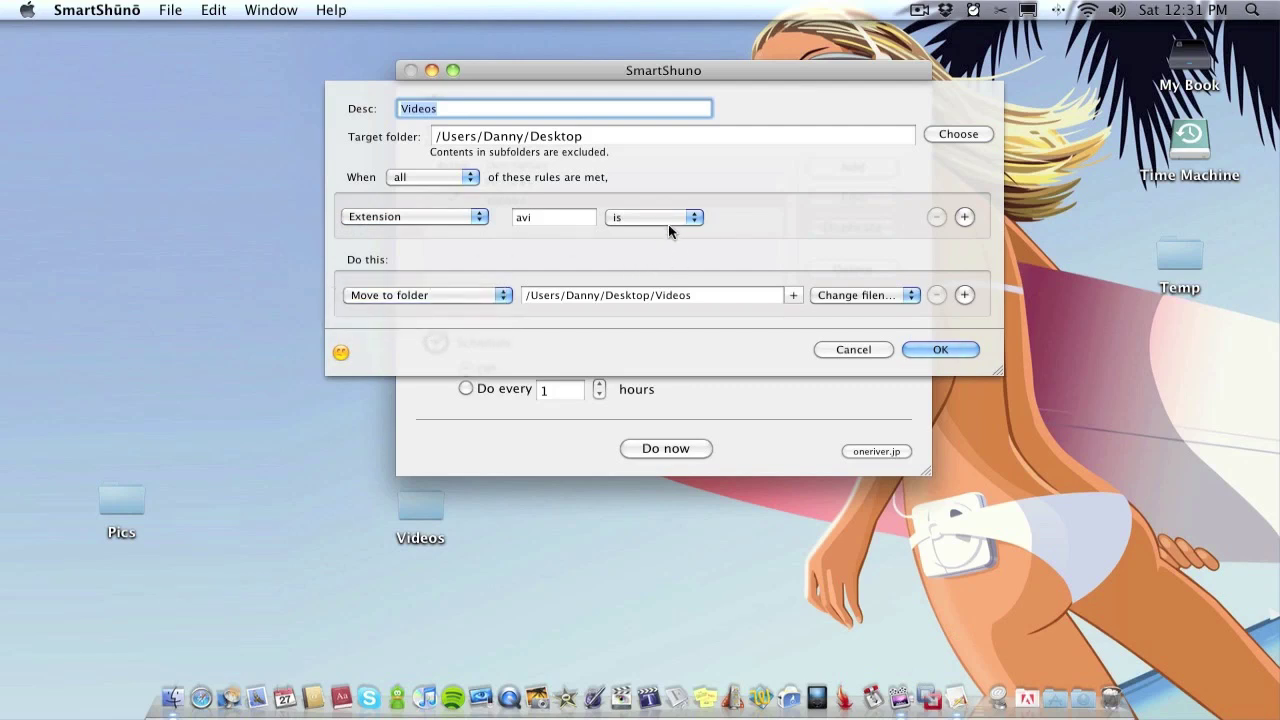
pyautogui.click(852, 350)
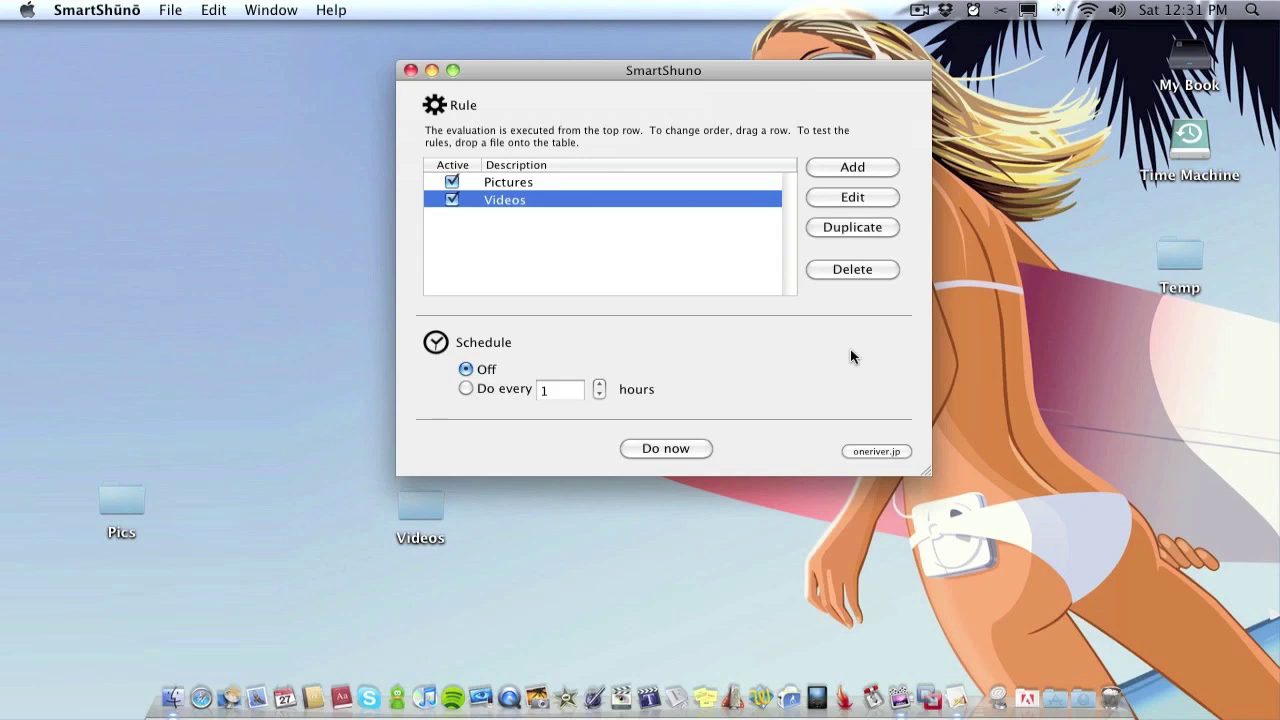
pyautogui.moveTo(736, 76); pyautogui.dragTo(738, 37)
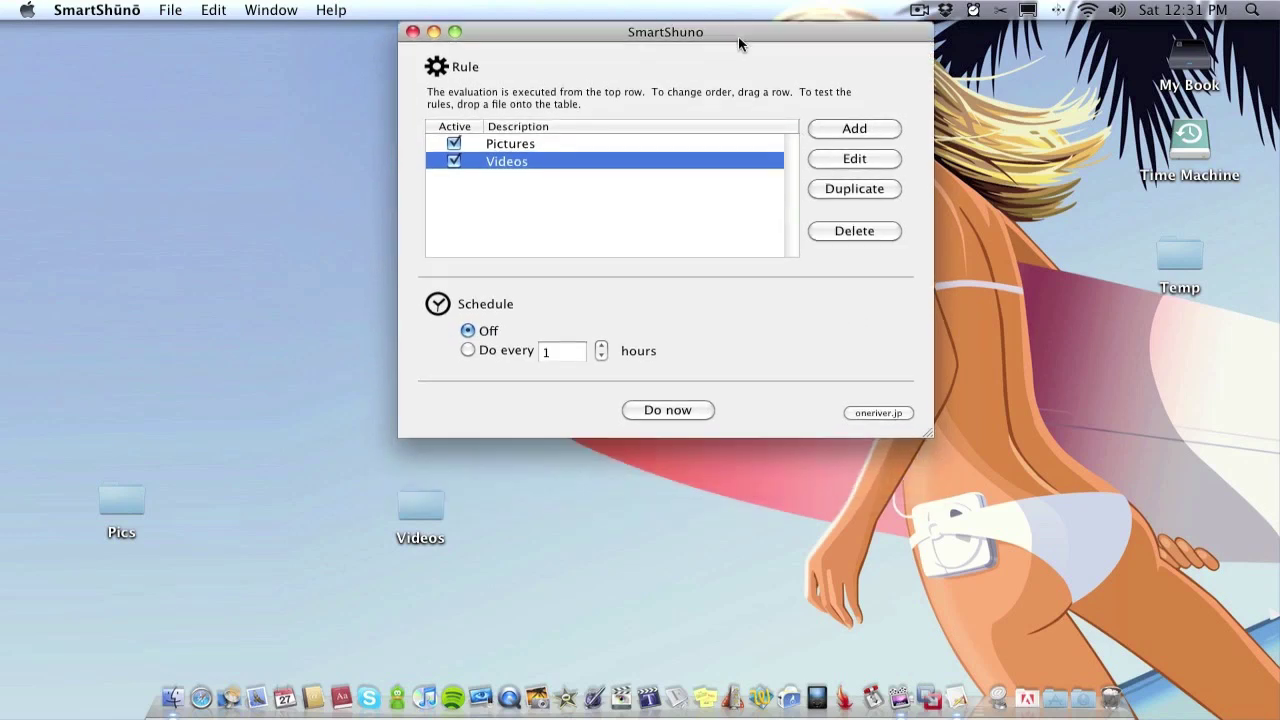